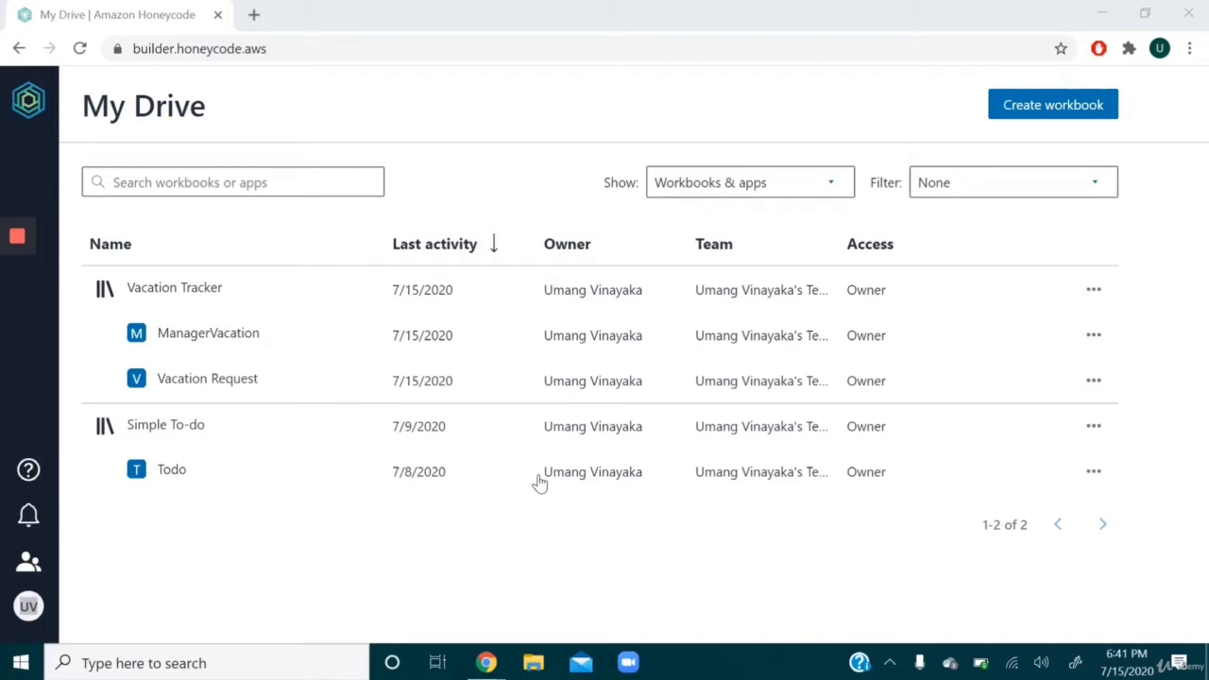
Create a new Untitled workbook from scratch, opening on its empty Table1.
{"action": "left_click", "coordinate": [1025, 113]}
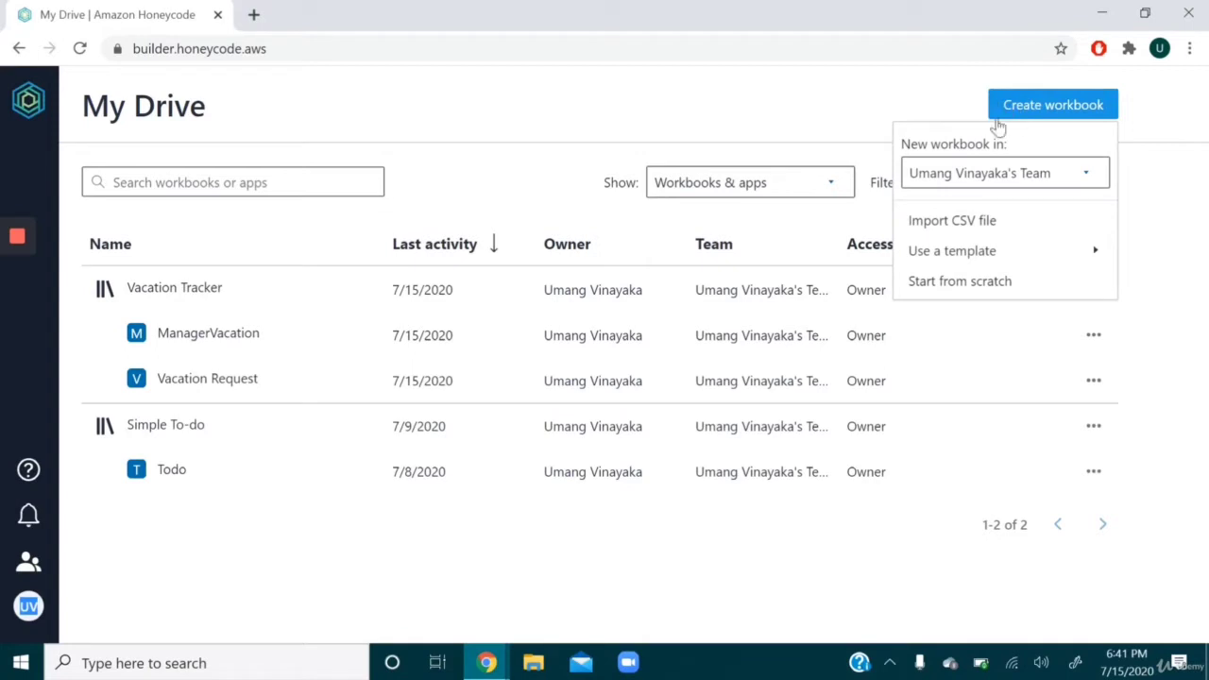
{"action": "left_click", "coordinate": [983, 283]}
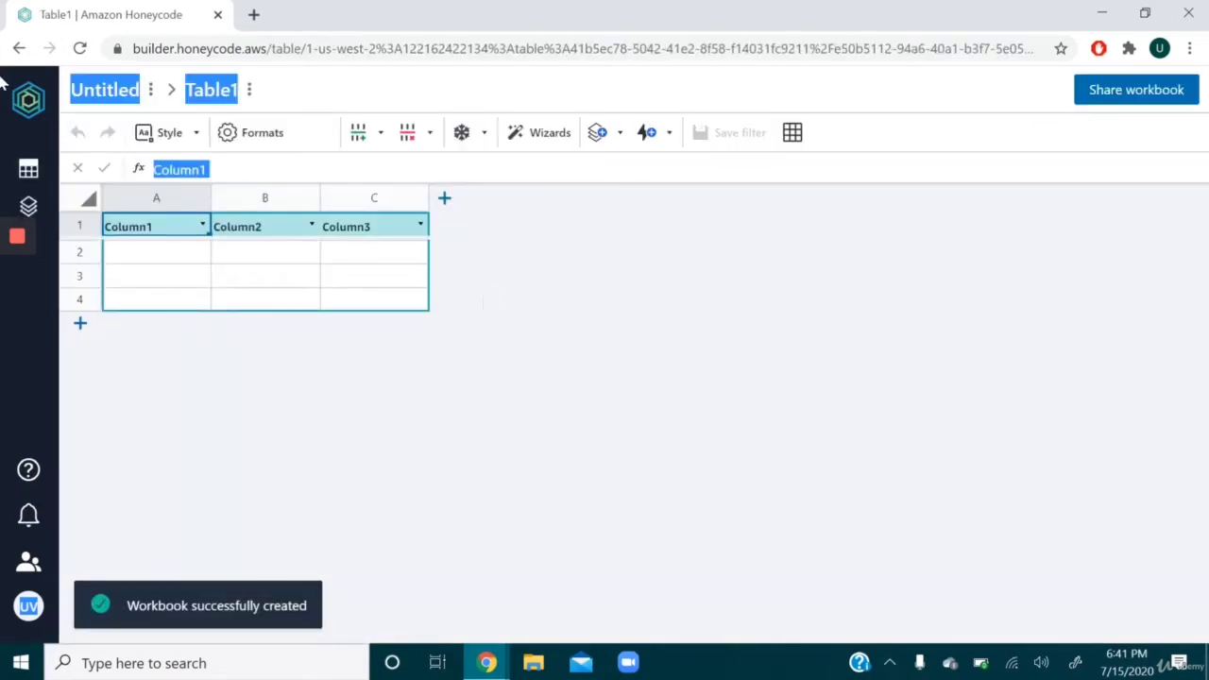
Back in My Drive, rename the Untitled workbook to 'Vacation Request'.
{"action": "left_click", "coordinate": [23, 115]}
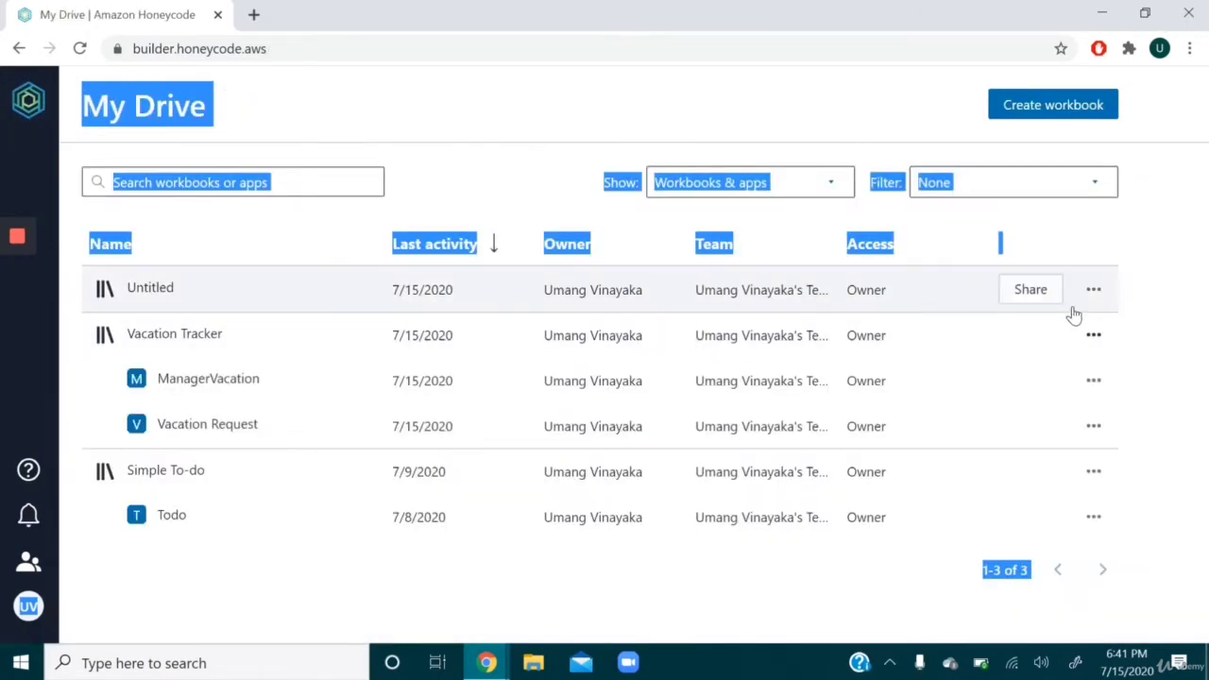
{"action": "right_click", "coordinate": [717, 290]}
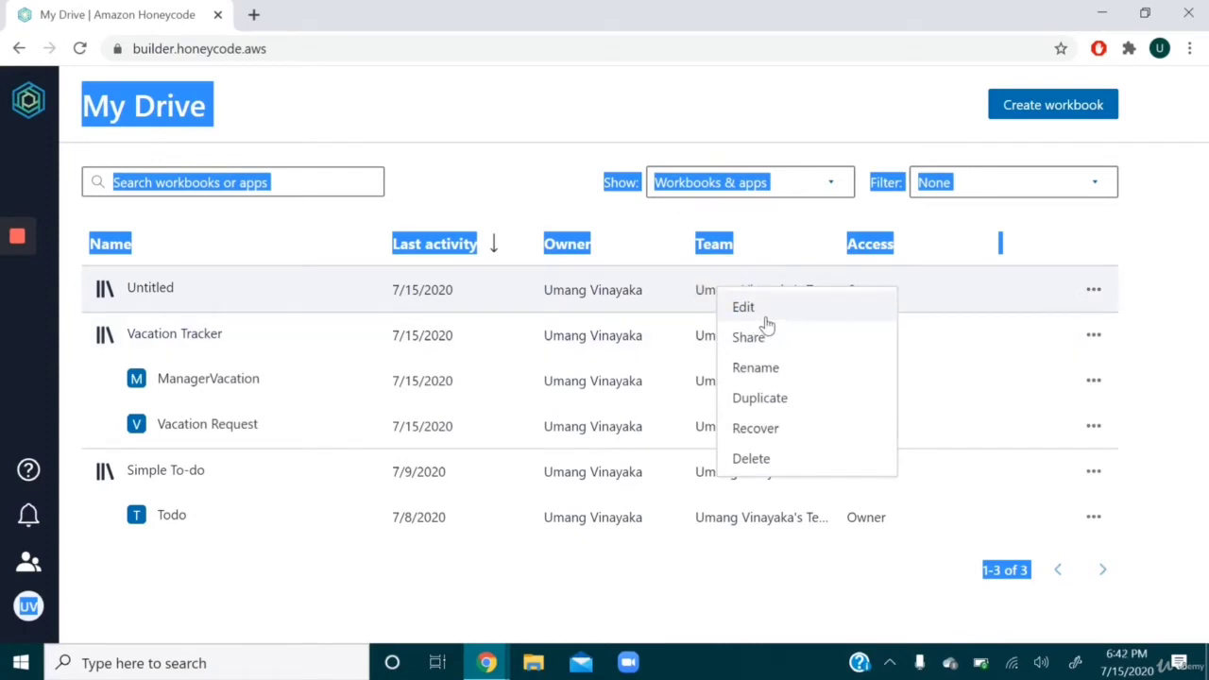
{"action": "left_click", "coordinate": [756, 368]}
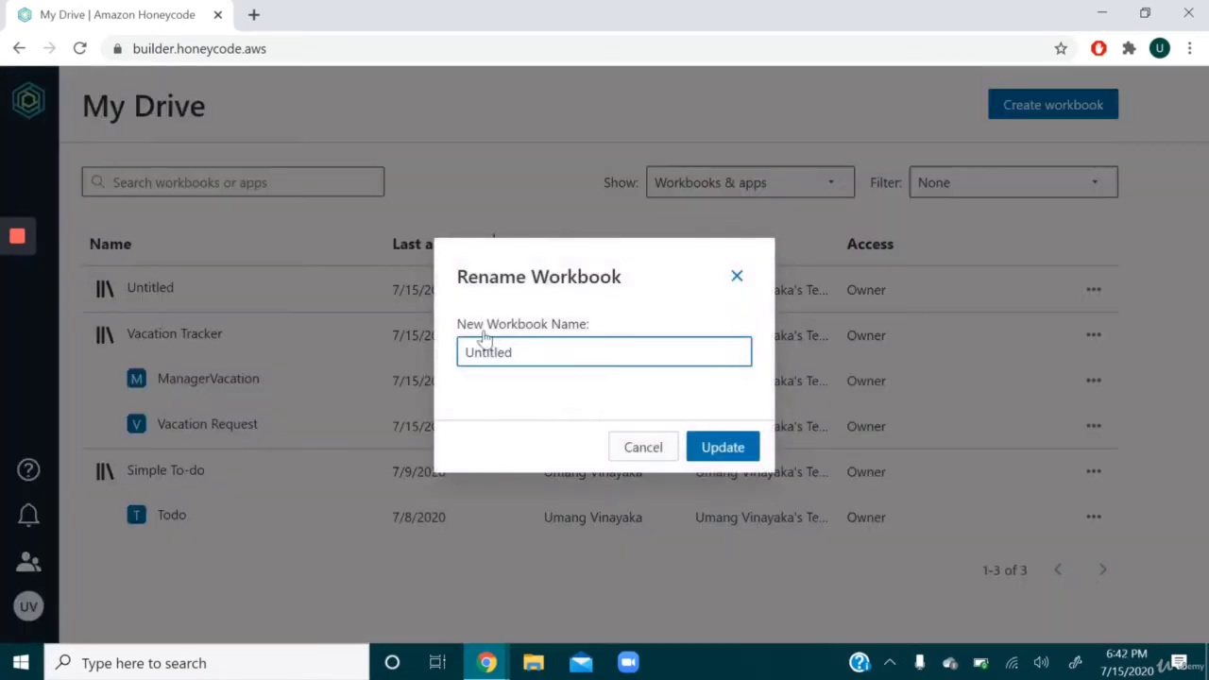
{"action": "key", "text": "BackSpace"}
{"action": "key", "text": "BackSpace"}
{"action": "key", "text": "BackSpace"}
{"action": "key", "text": "BackSpace"}
{"action": "key", "text": "BackSpace"}
{"action": "key", "text": "BackSpace"}
{"action": "key", "text": "BackSpace"}
{"action": "key", "text": "BackSpace"}
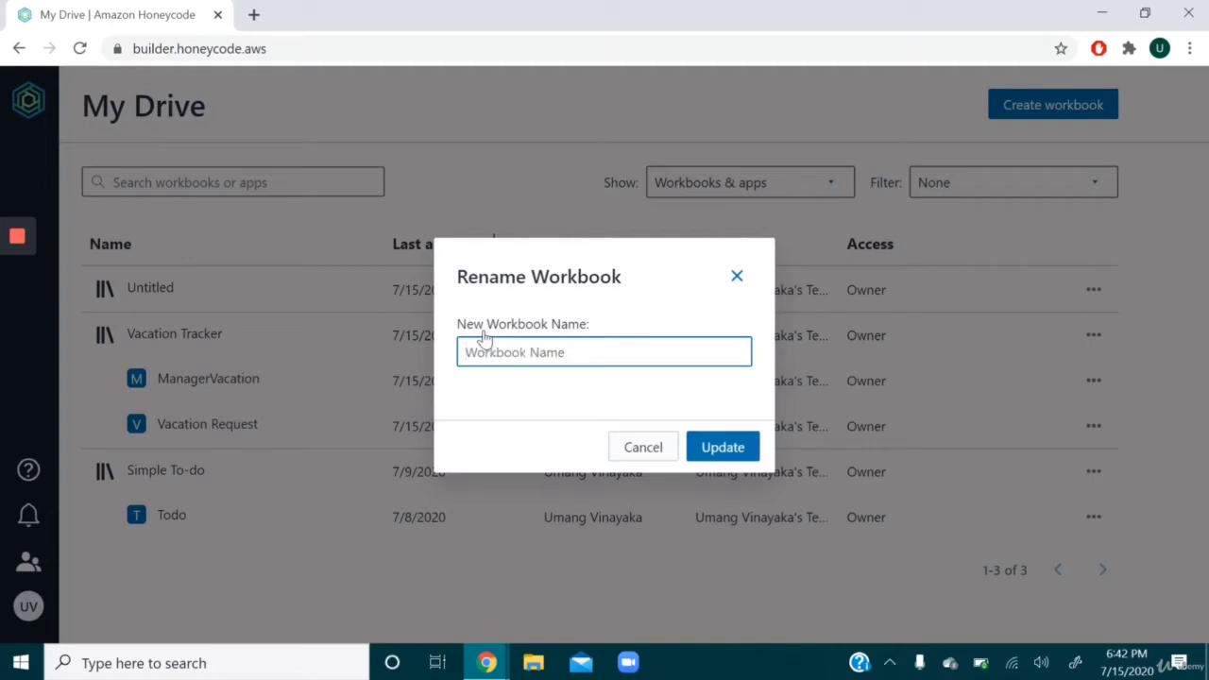
{"action": "type", "text": "Vacation Request"}
{"action": "key", "text": "Return"}
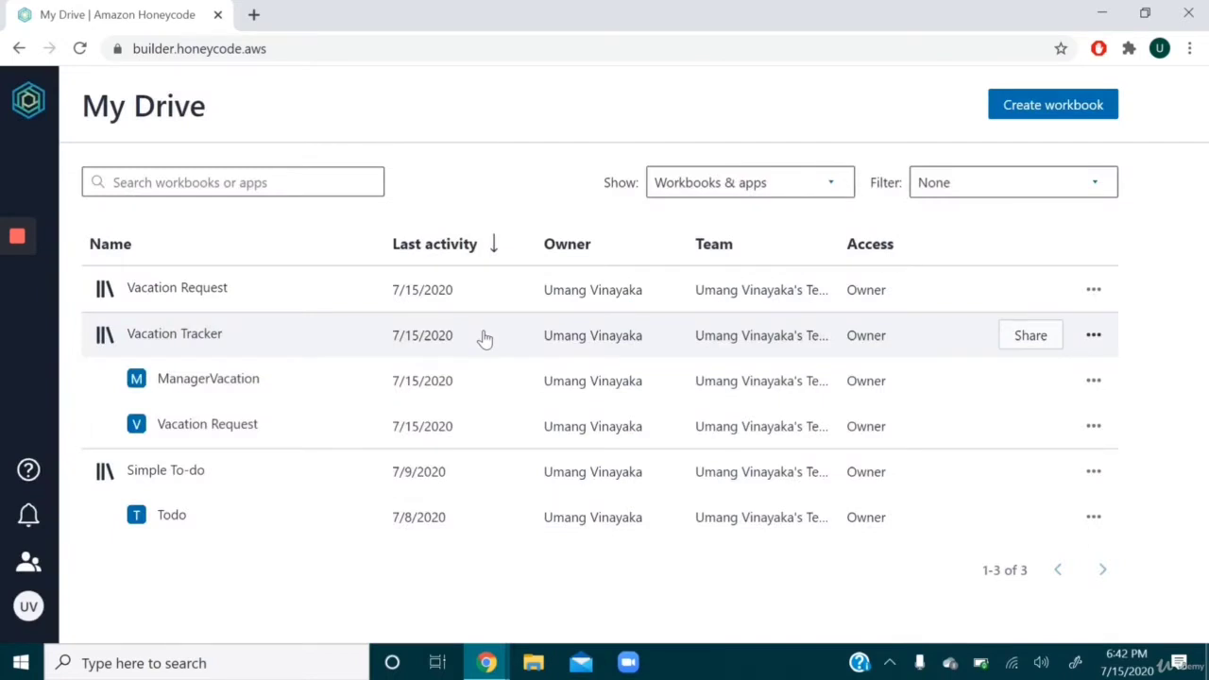
Open the Vacation Request workbook and rename its Table1 table to 'Status'.
{"action": "left_click", "coordinate": [472, 298]}
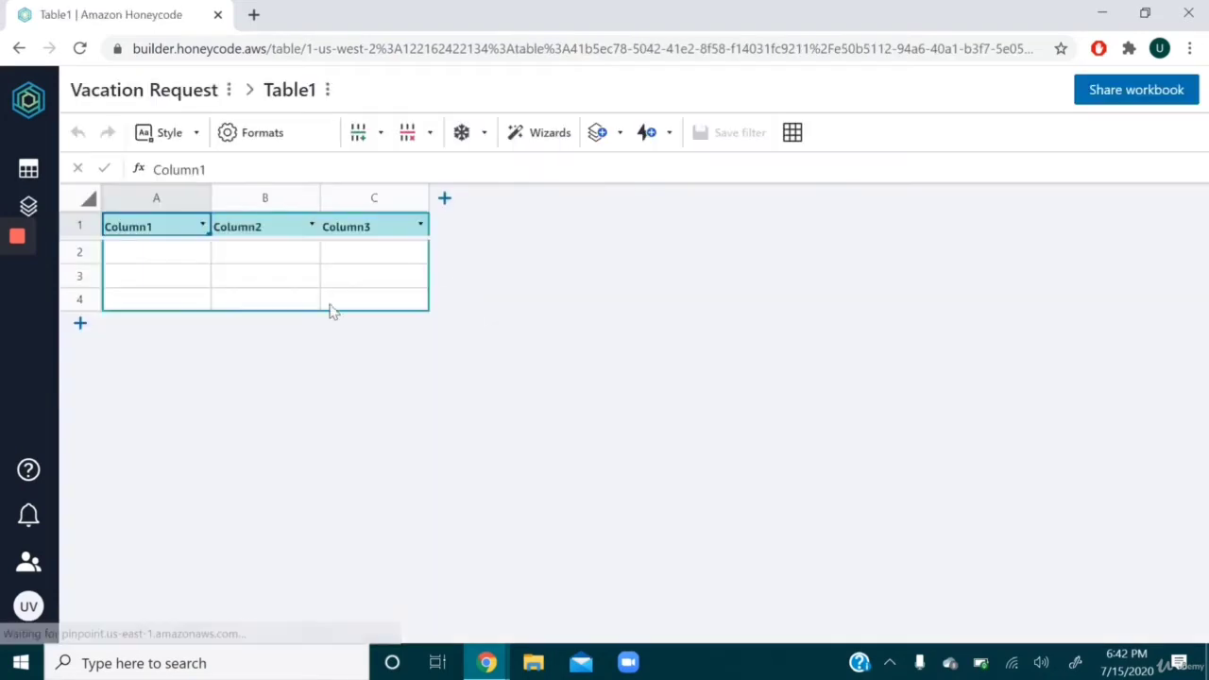
{"action": "left_click", "coordinate": [29, 168]}
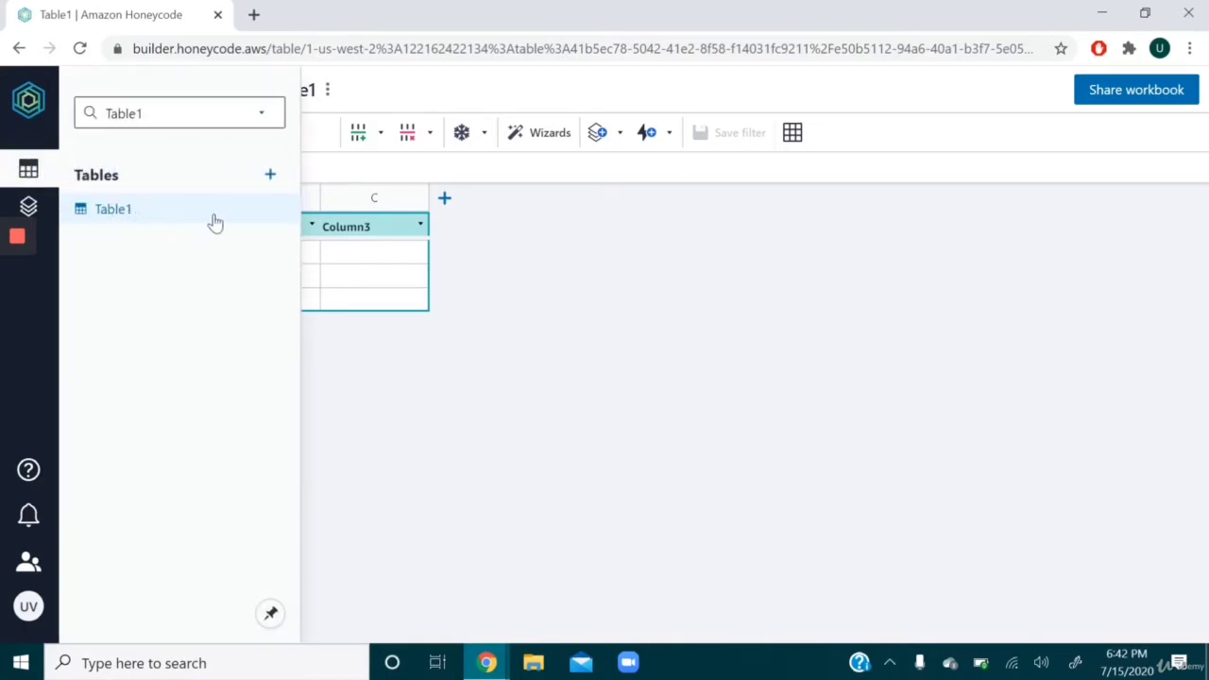
{"action": "right_click", "coordinate": [136, 220]}
{"action": "left_click", "coordinate": [156, 237]}
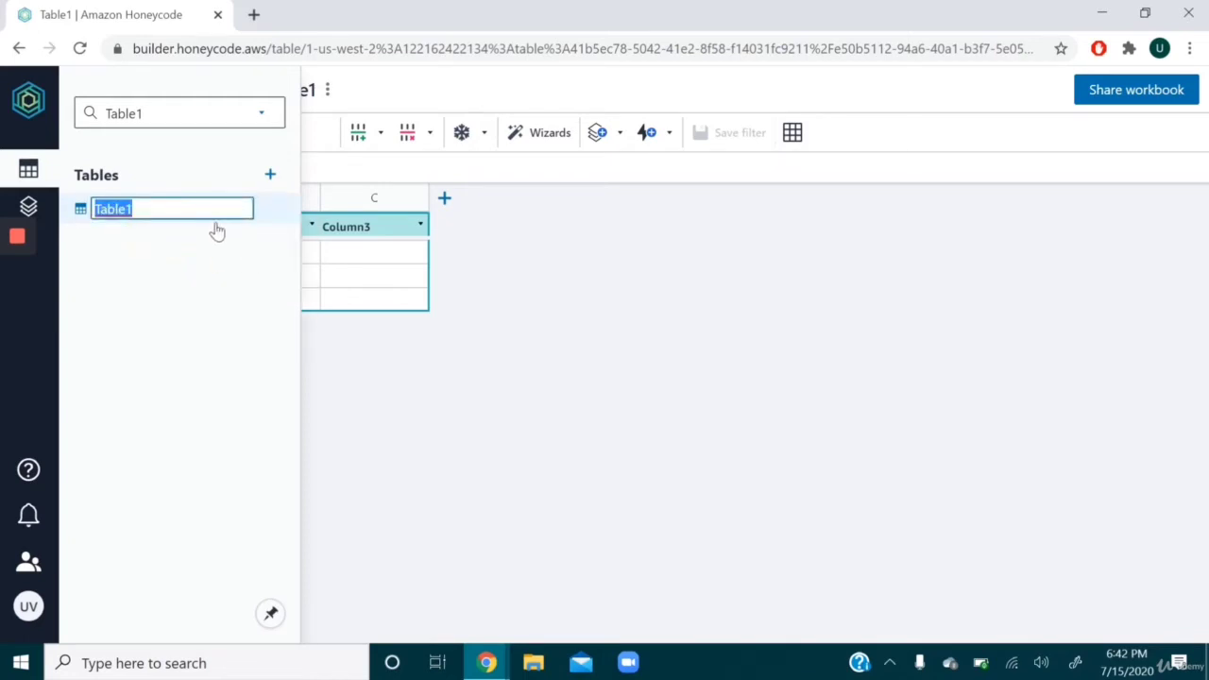
{"action": "type", "text": "Status"}
{"action": "key", "text": "Return"}
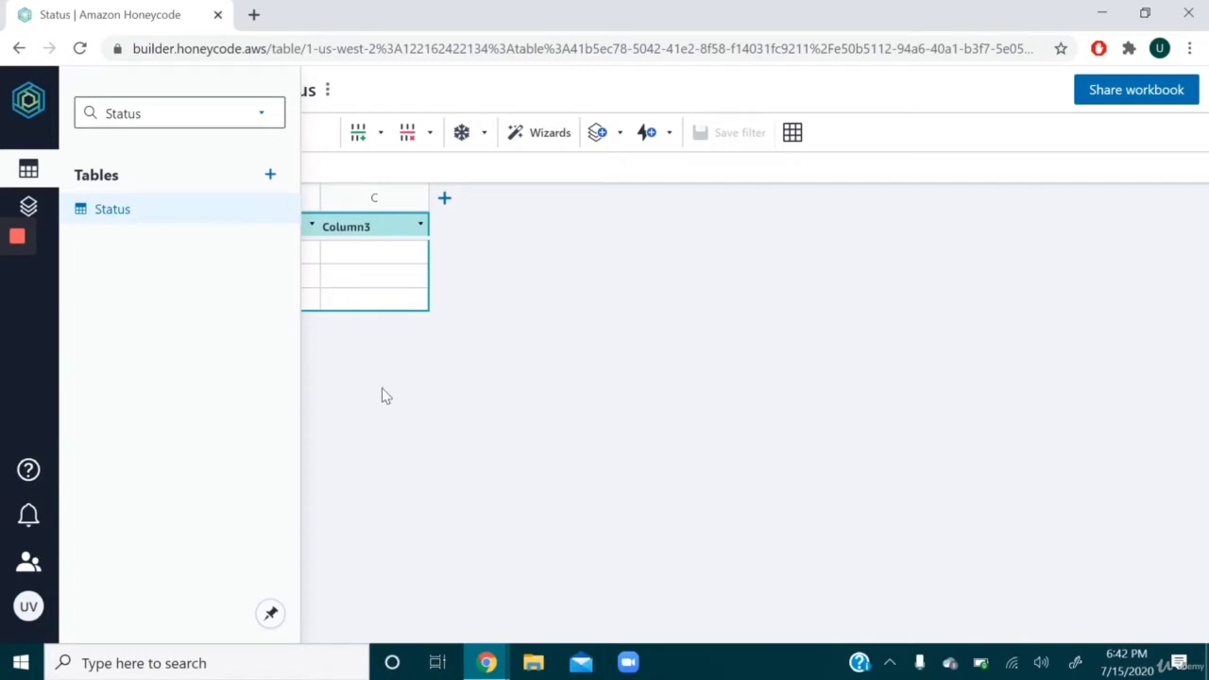
{"action": "left_click", "coordinate": [382, 395]}
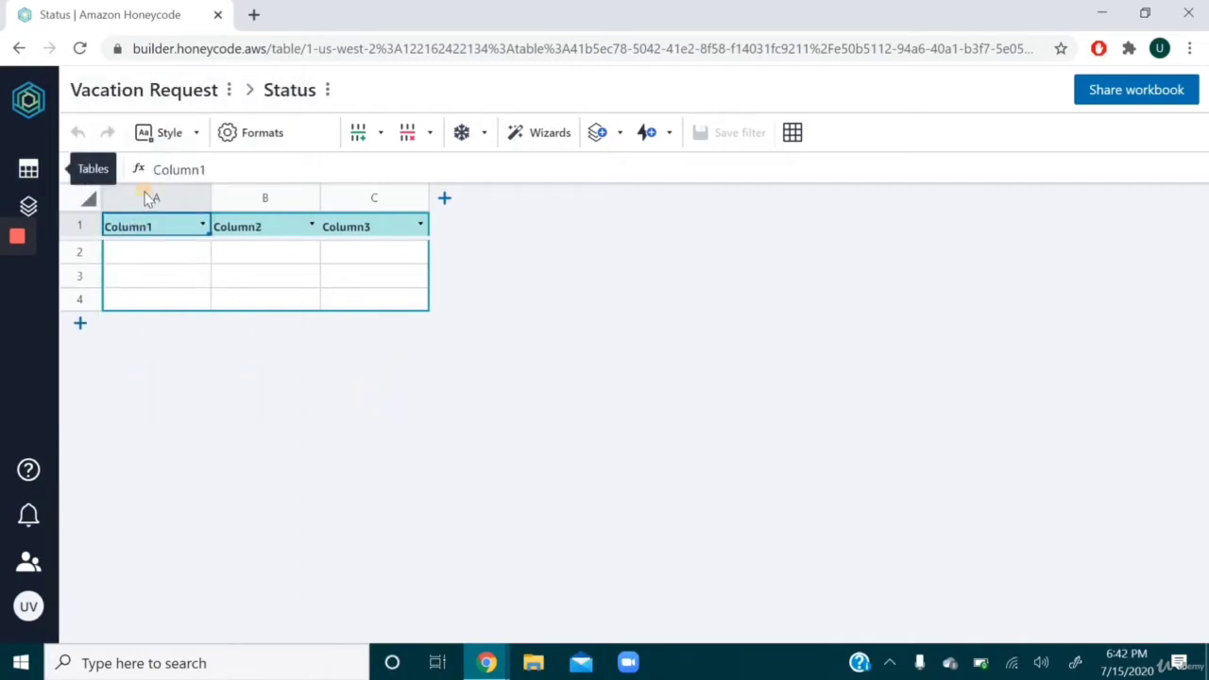
Delete Column1 and Column2, and rename the remaining Column3 header to 'Status'.
{"action": "right_click", "coordinate": [149, 199]}
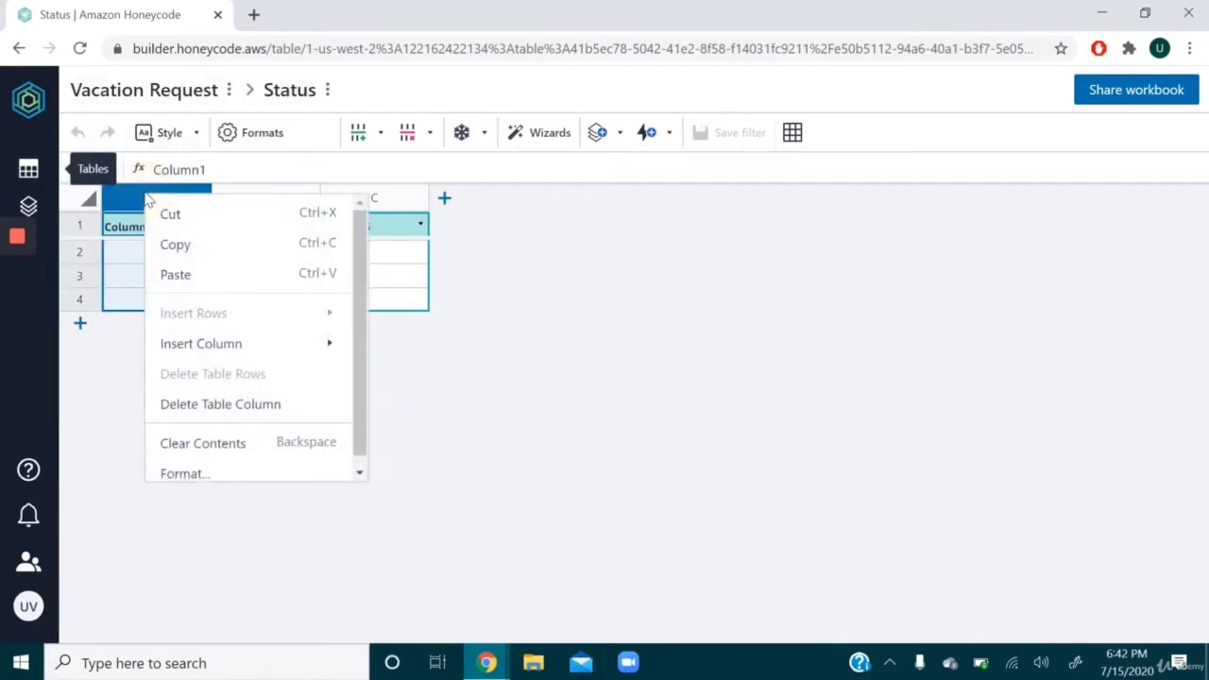
{"action": "left_click", "coordinate": [209, 404]}
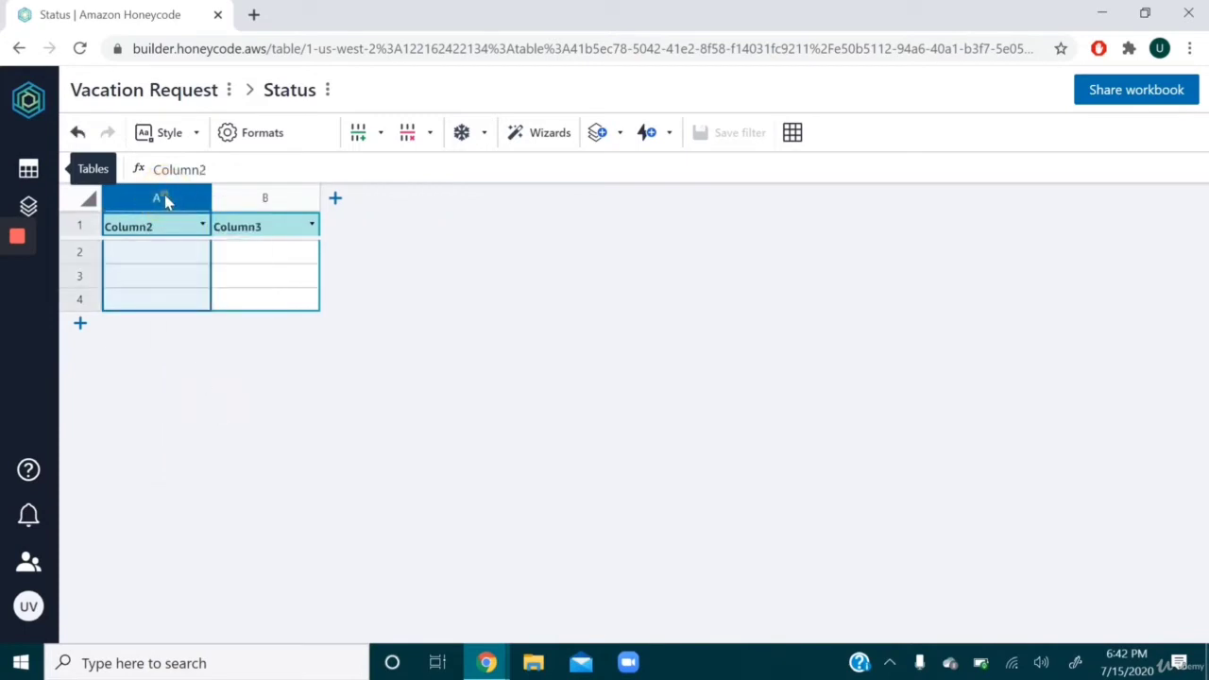
{"action": "right_click", "coordinate": [165, 194]}
{"action": "left_click", "coordinate": [198, 404]}
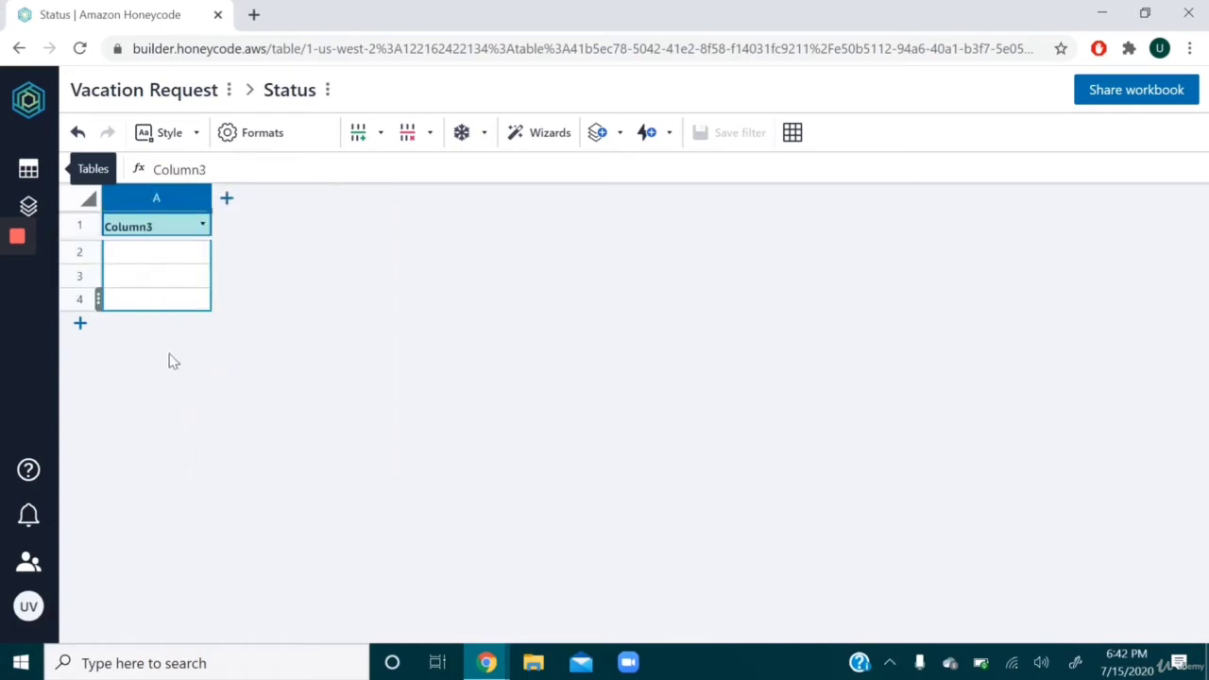
{"action": "left_click", "coordinate": [162, 233]}
{"action": "left_click", "coordinate": [203, 172]}
{"action": "left_click_drag", "start_coordinate": [204, 171], "coordinate": [147, 187]}
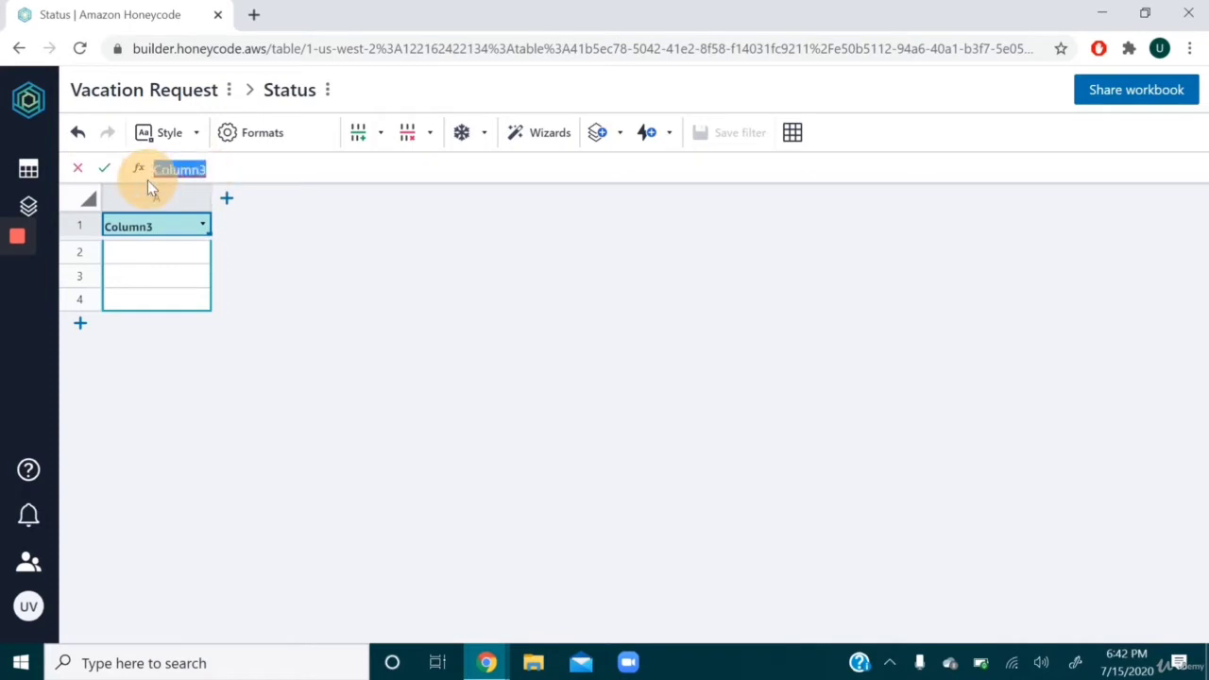
{"action": "type", "text": "Status"}
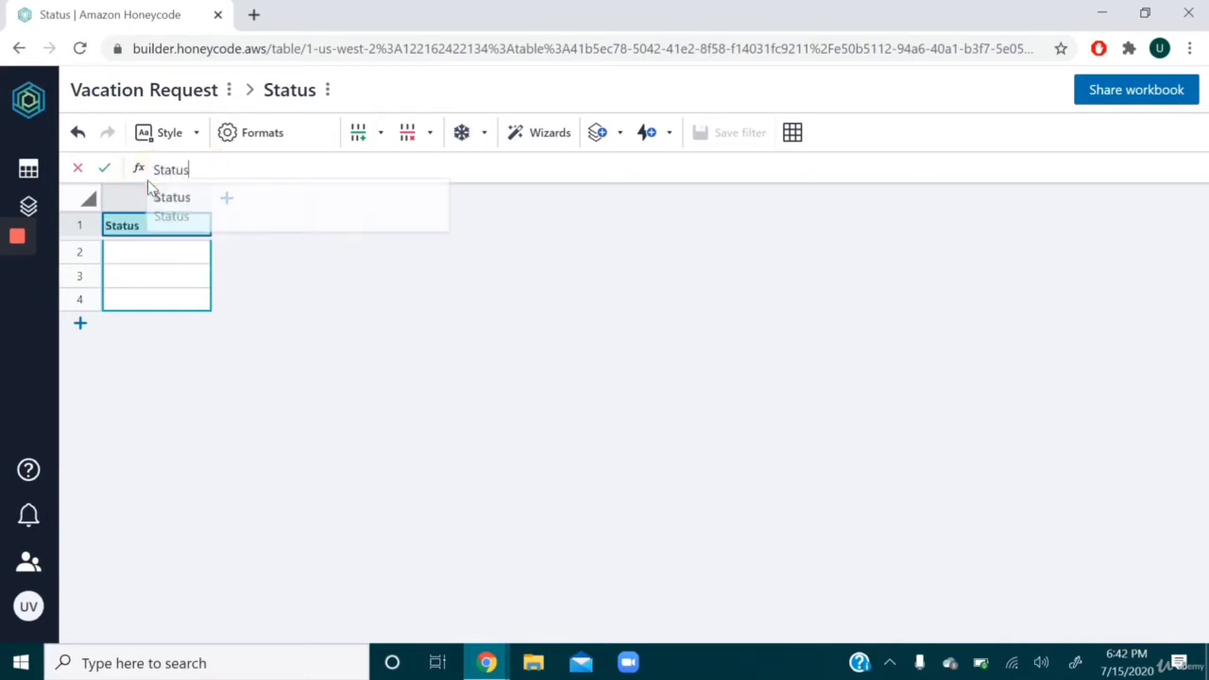
{"action": "key", "text": "Return"}
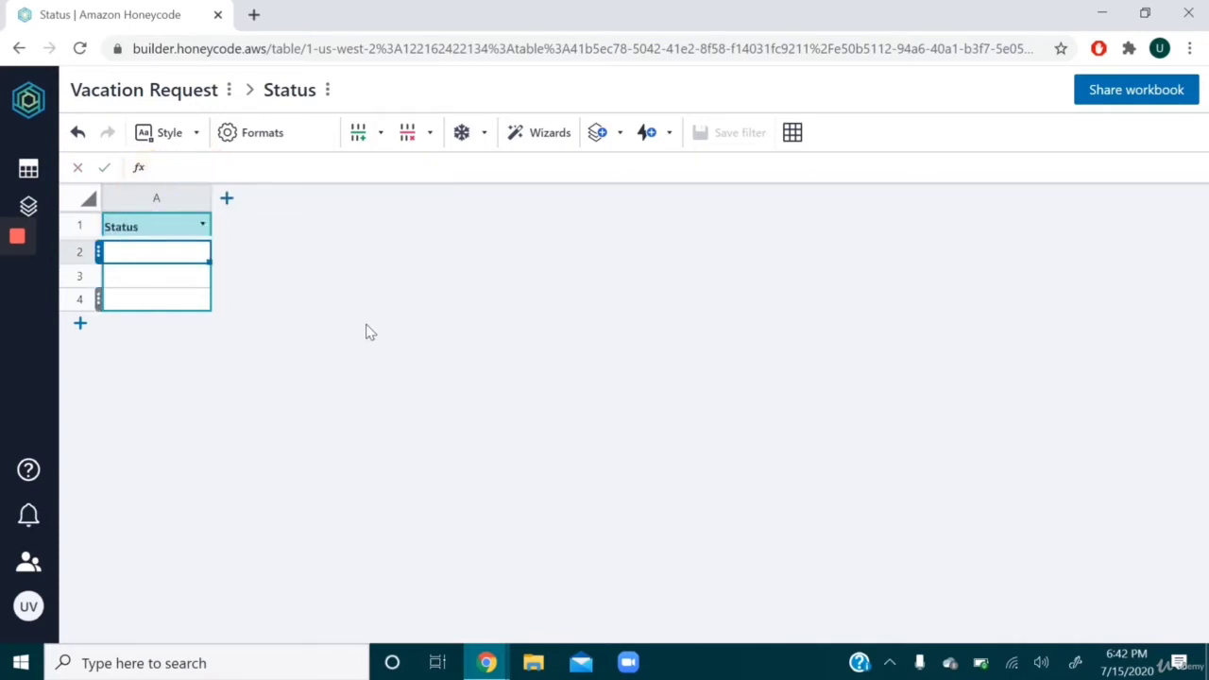
Enter Approved, Rejected and Pending in the Status column and delete the empty row 5.
{"action": "left_click", "coordinate": [222, 171]}
{"action": "type", "text": "Approved"}
{"action": "key", "text": "Return"}
{"action": "type", "text": "R"}
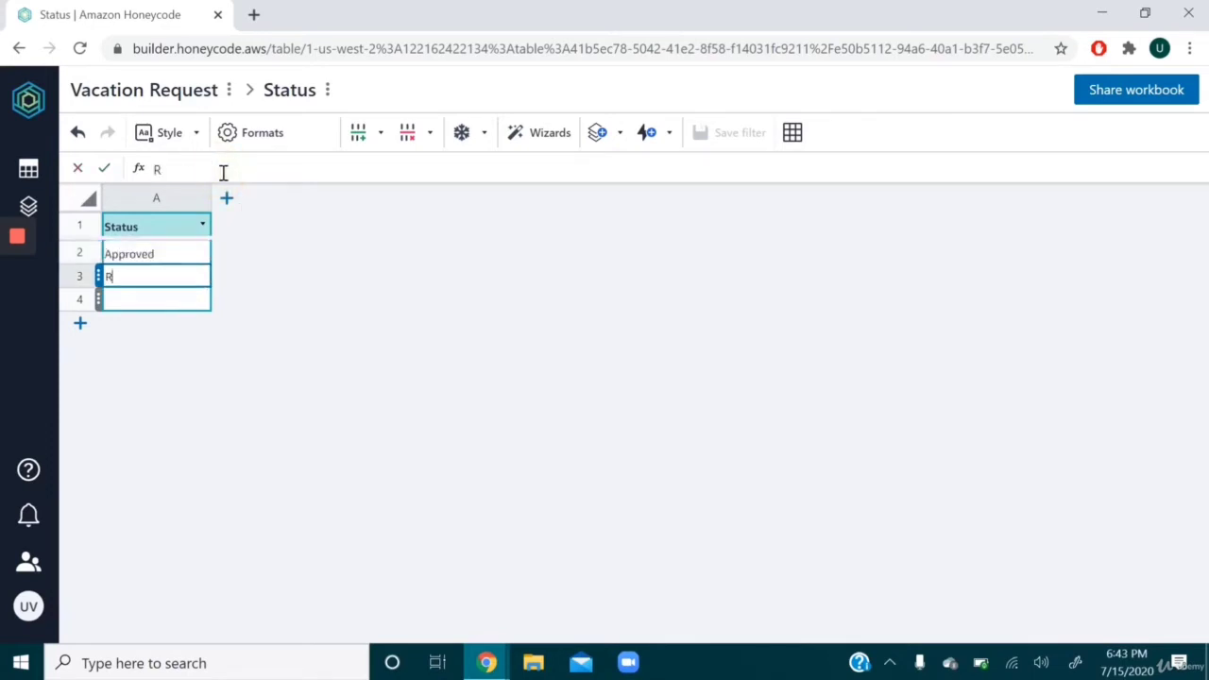
{"action": "type", "text": "ejected"}
{"action": "key", "text": "Return"}
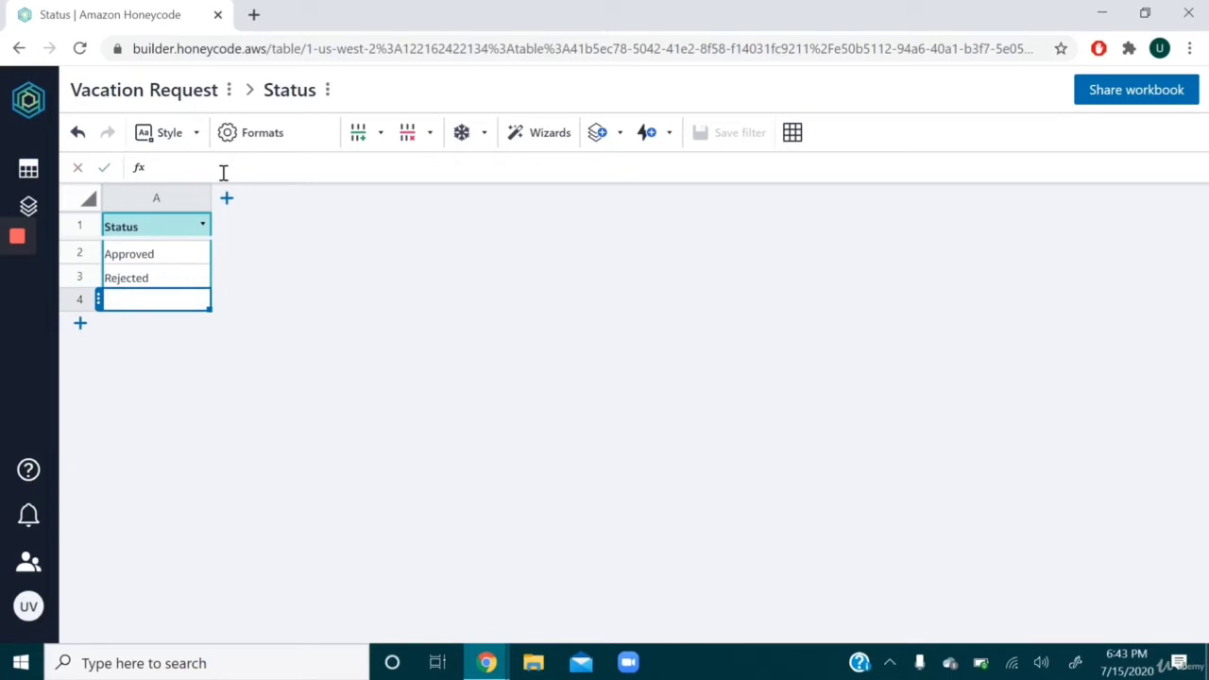
{"action": "type", "text": "Pending"}
{"action": "key", "text": "BackSpace"}
{"action": "key", "text": "BackSpace"}
{"action": "key", "text": "BackSpace"}
{"action": "type", "text": "ding"}
{"action": "key", "text": "Return"}
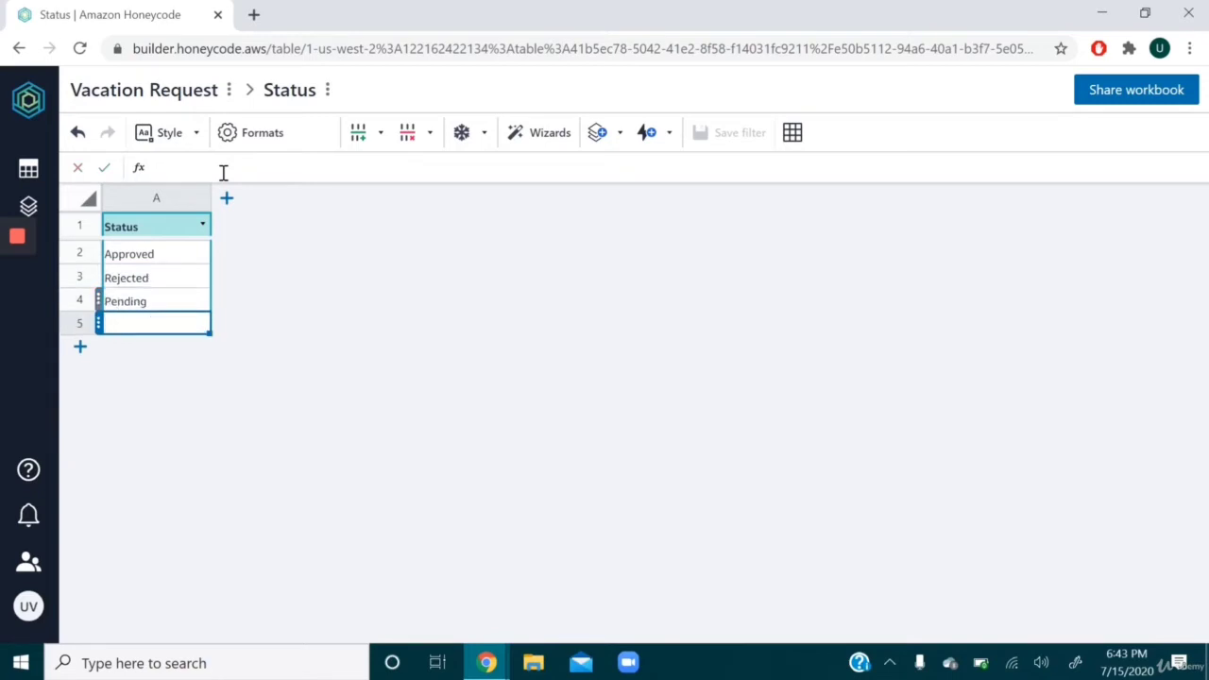
{"action": "right_click", "coordinate": [157, 322]}
{"action": "left_click", "coordinate": [210, 504]}
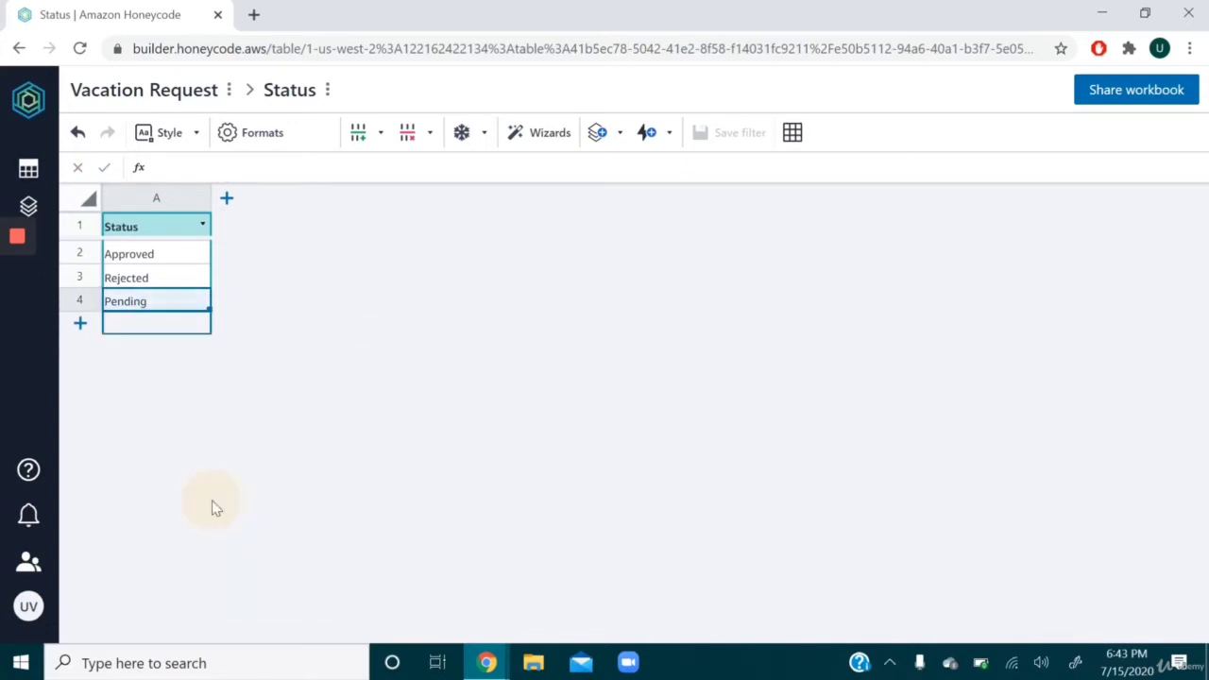
Add a new blank table to the Vacation Request workbook.
{"action": "left_click", "coordinate": [28, 168]}
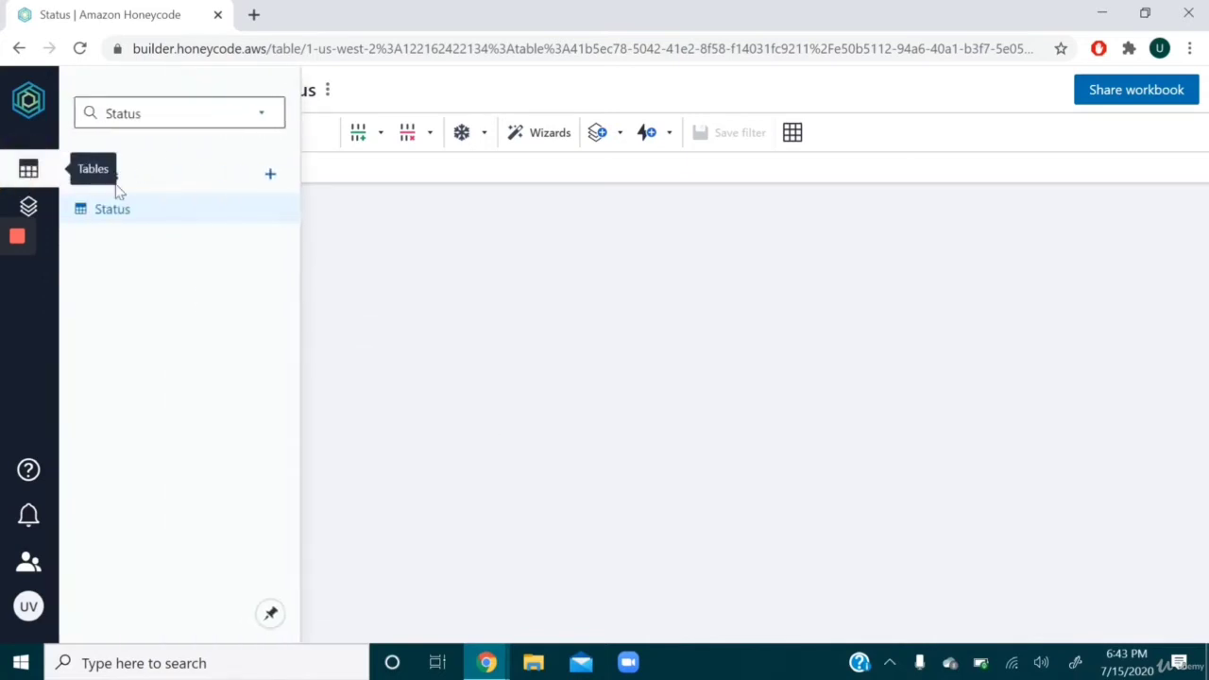
{"action": "left_click", "coordinate": [272, 177]}
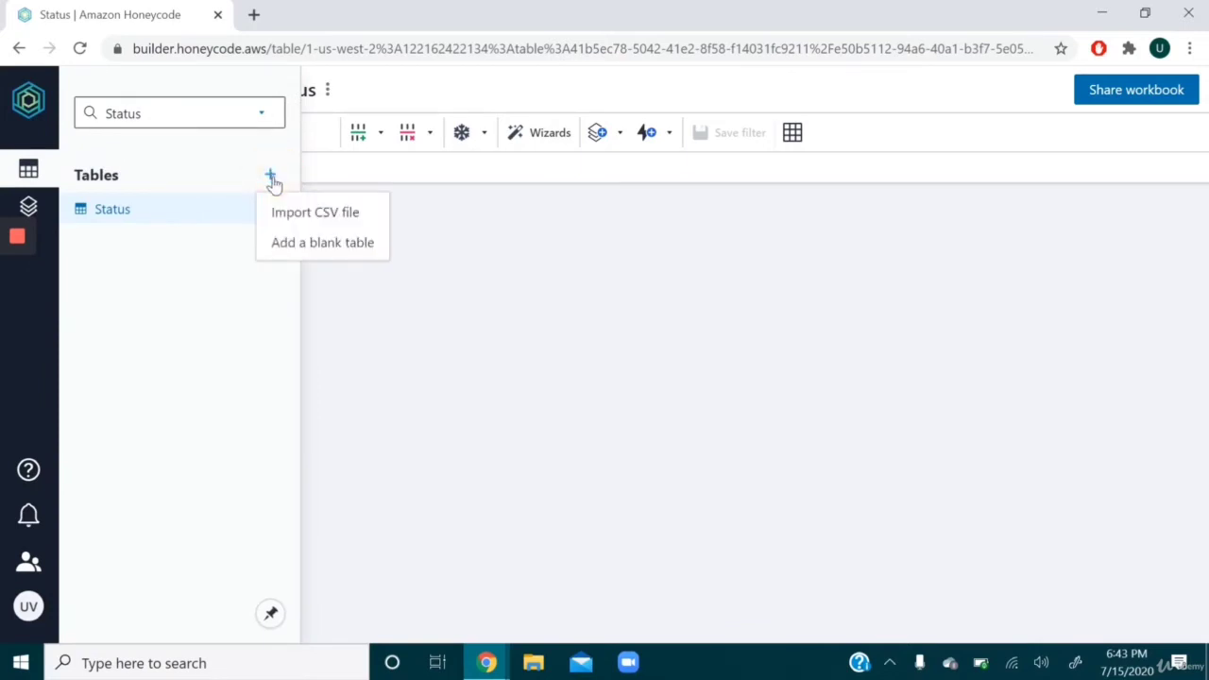
{"action": "left_click", "coordinate": [288, 251]}
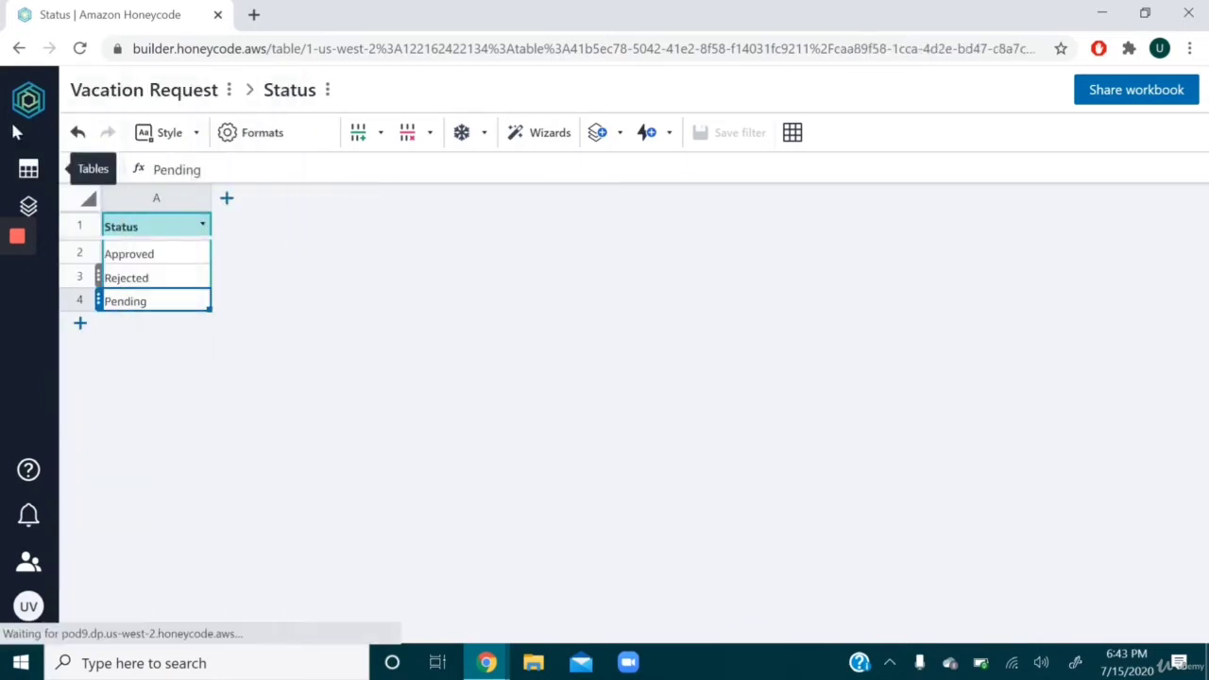
Rename the new Table1 table to 'Vacationdays' with no spaces.
{"action": "left_click", "coordinate": [28, 173]}
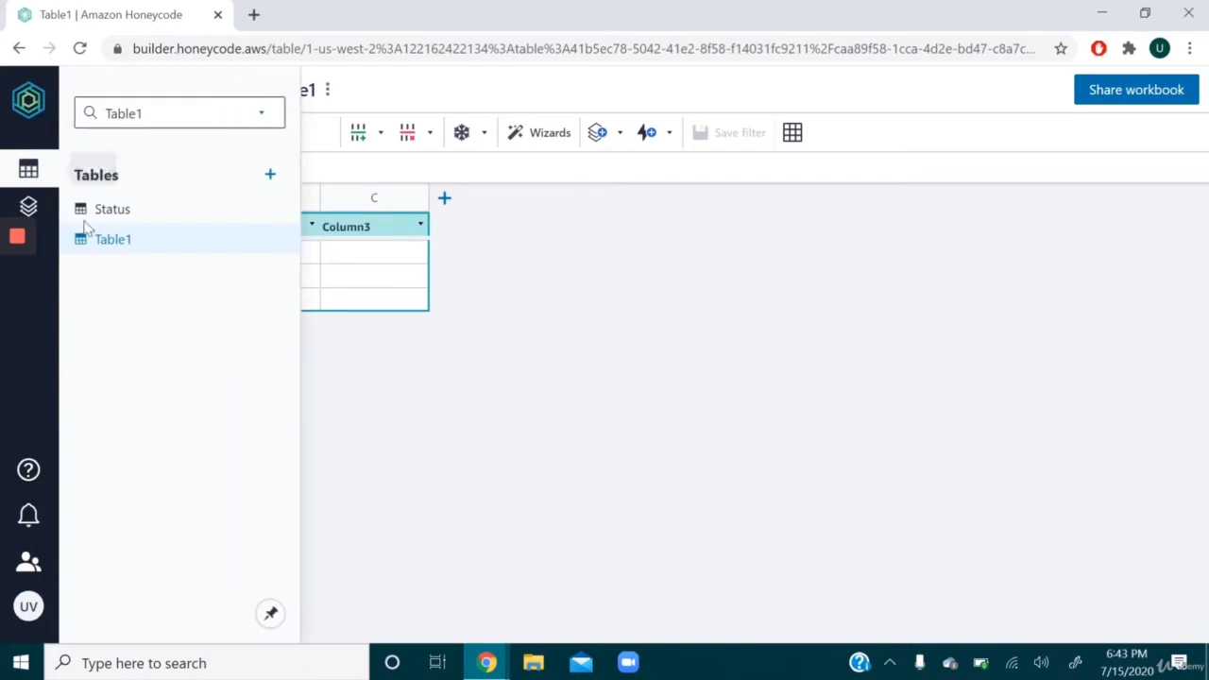
{"action": "right_click", "coordinate": [106, 249]}
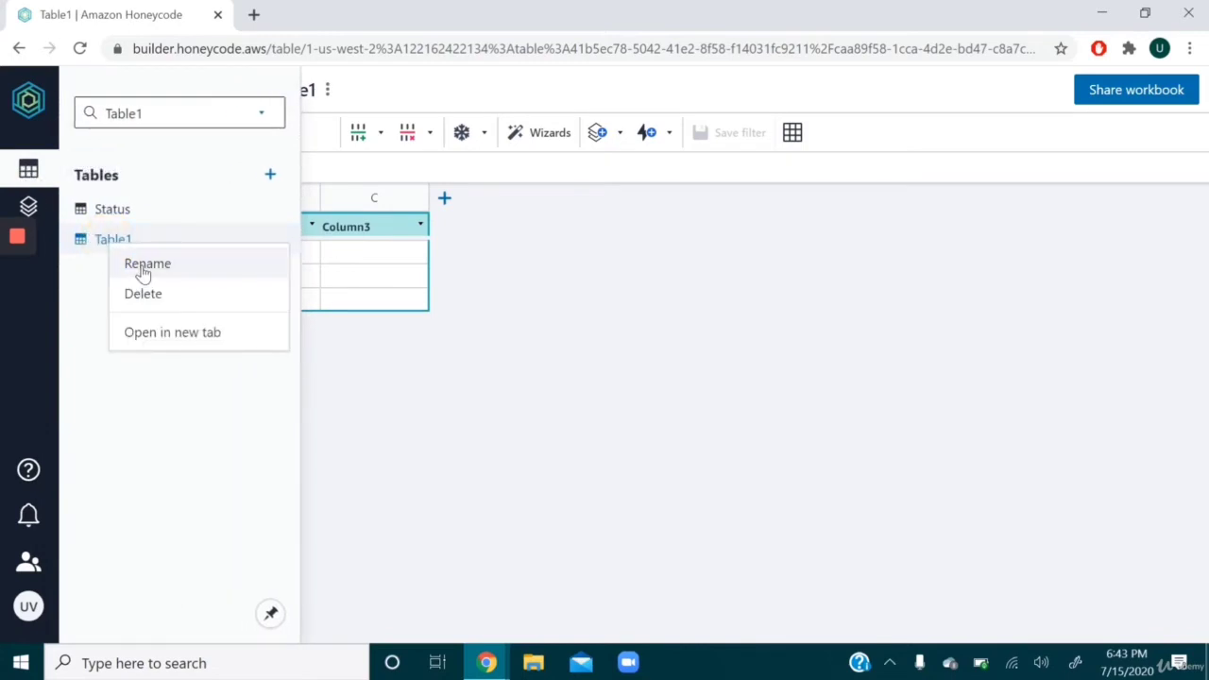
{"action": "left_click", "coordinate": [142, 268]}
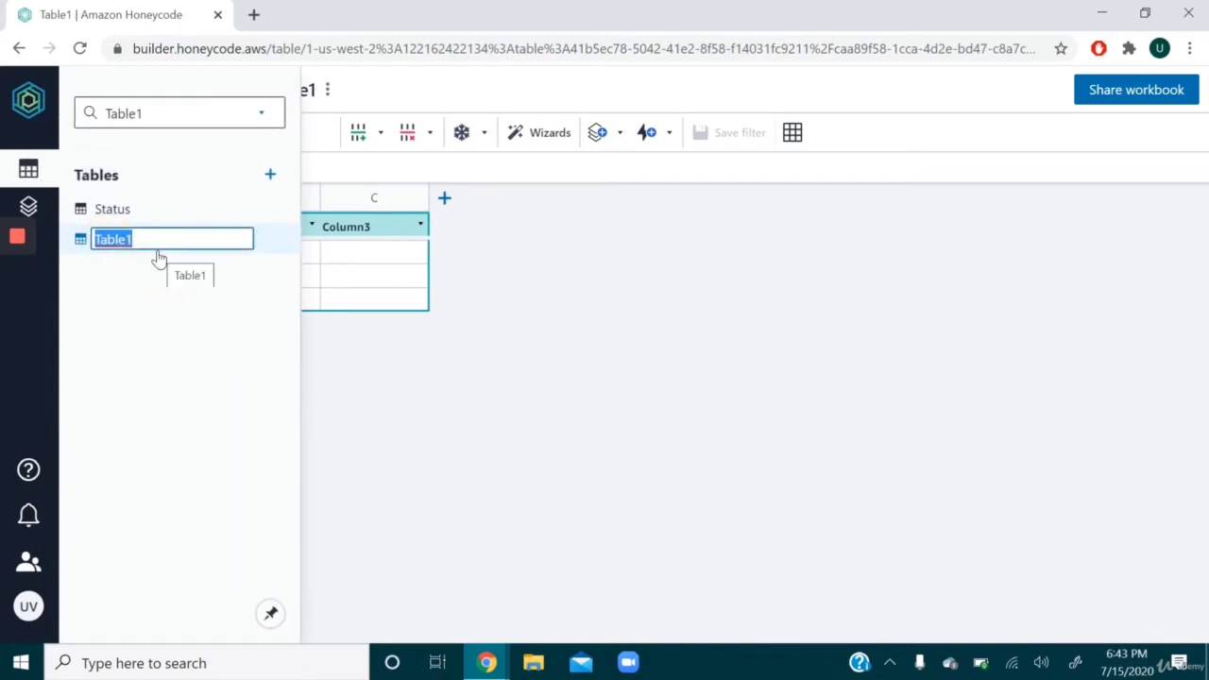
{"action": "type", "text": "Vacation Da"}
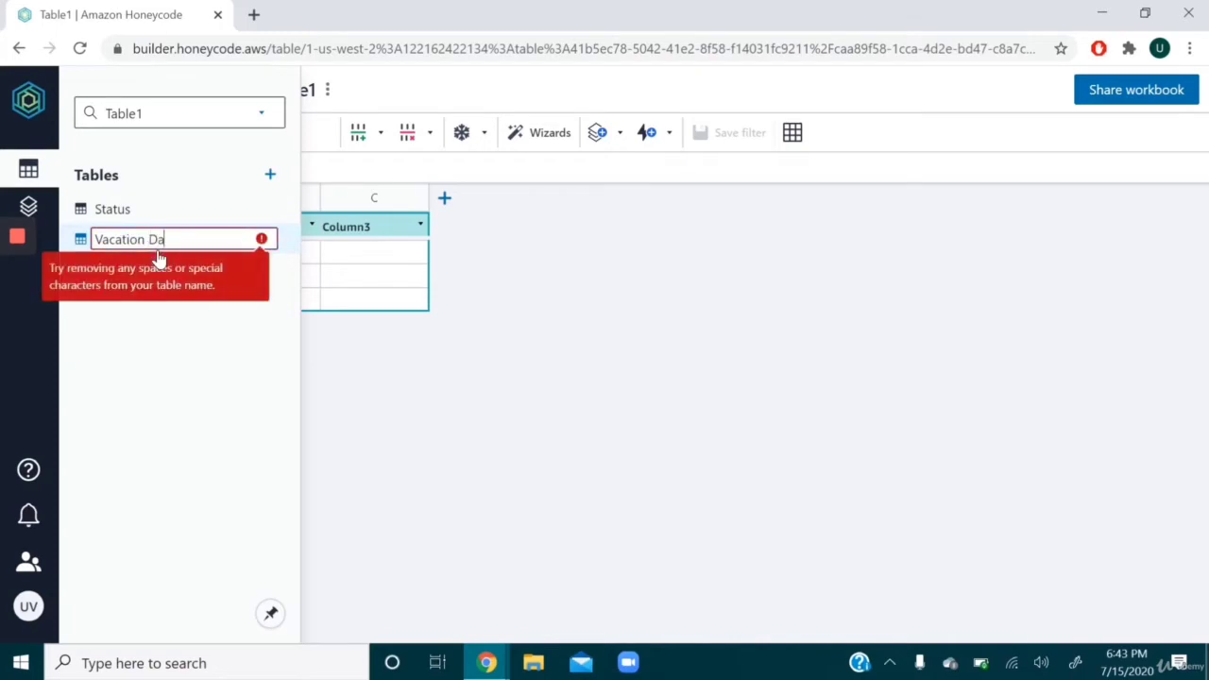
{"action": "type", "text": "ys"}
{"action": "key", "text": "BackSpace"}
{"action": "key", "text": "BackSpace"}
{"action": "key", "text": "BackSpace"}
{"action": "key", "text": "BackSpace"}
{"action": "key", "text": "BackSpace"}
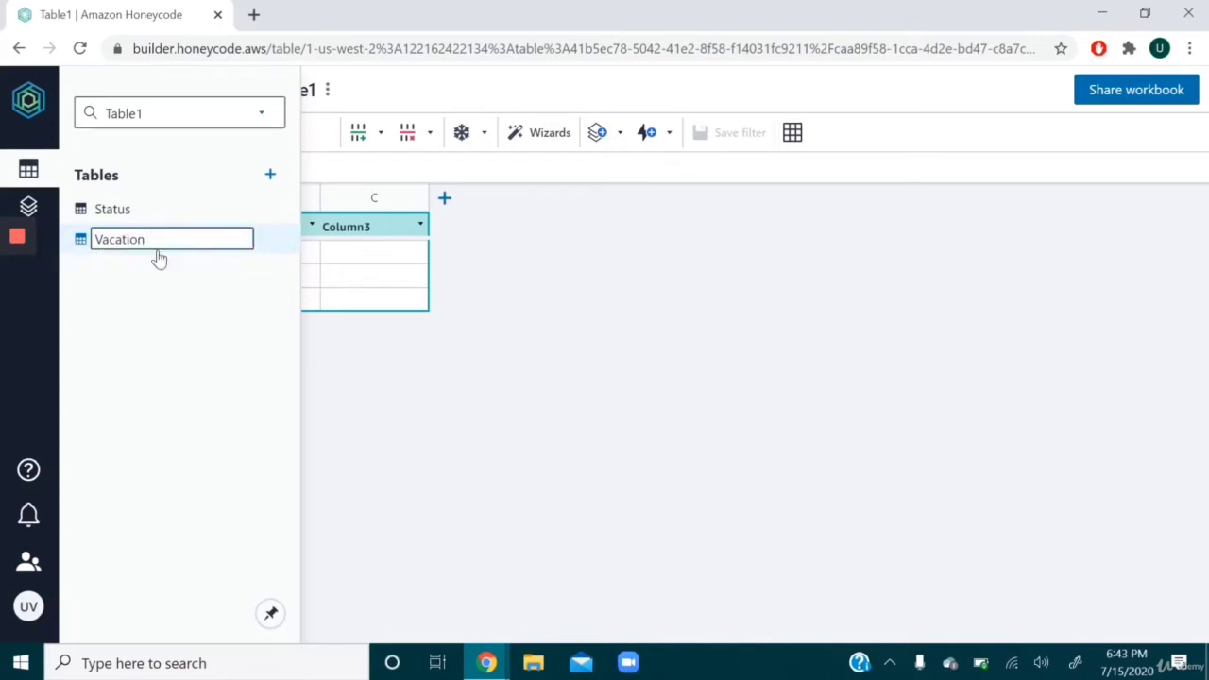
{"action": "type", "text": "days"}
{"action": "key", "text": "Return"}
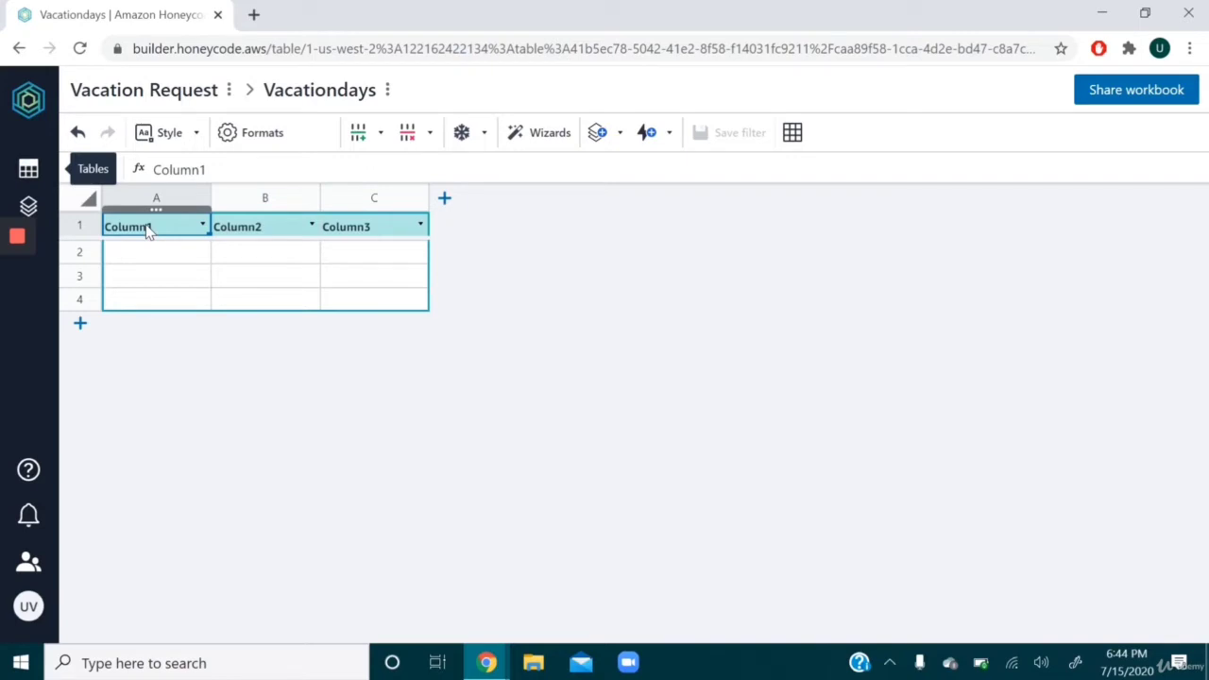
Add a fifth column and rename the Column1 header to 'Employees'.
{"action": "left_click", "coordinate": [444, 198]}
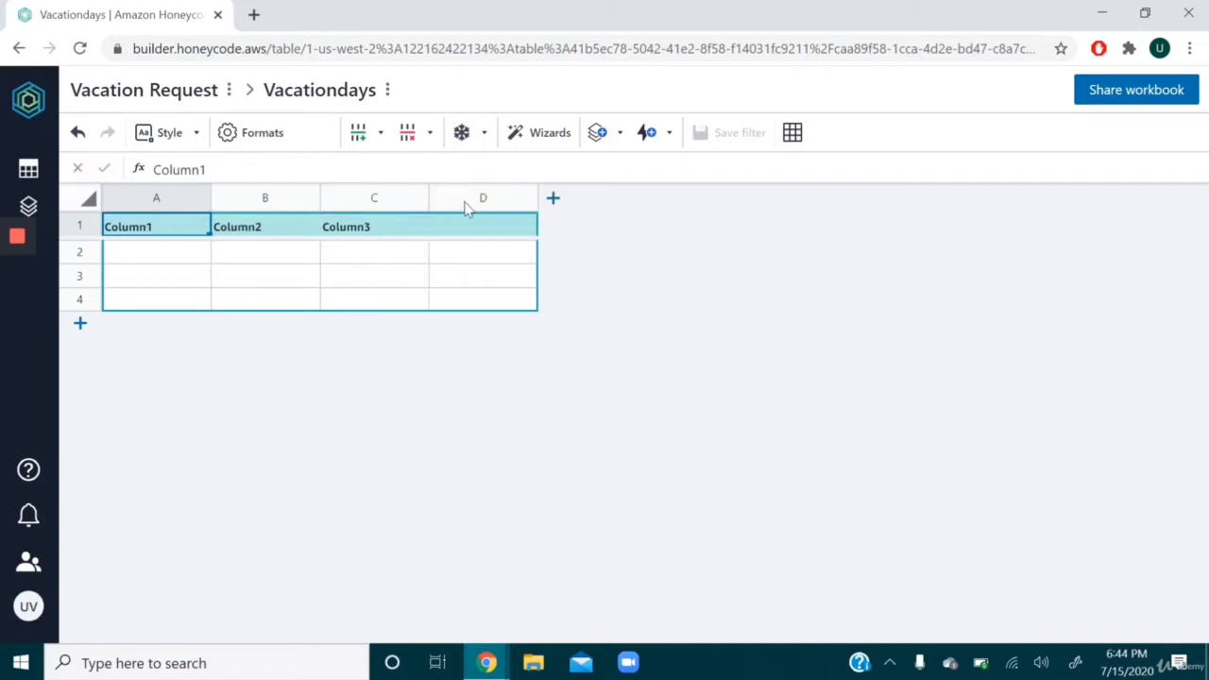
{"action": "left_click", "coordinate": [553, 199]}
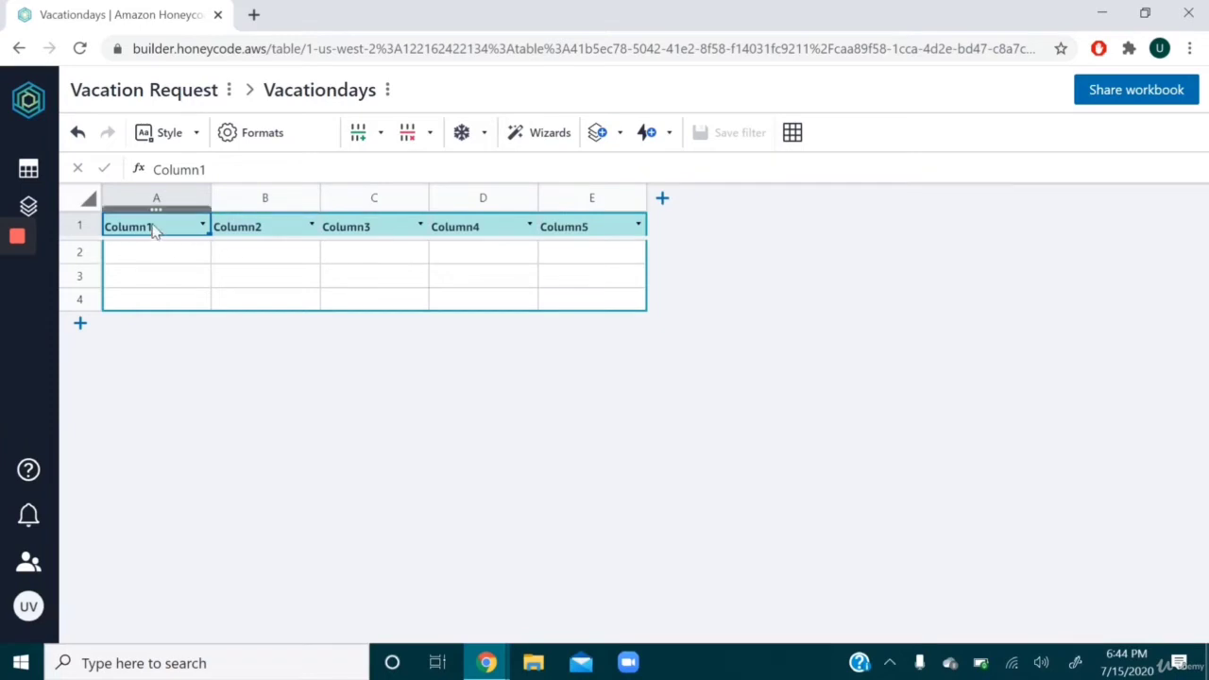
{"action": "left_click_drag", "start_coordinate": [243, 169], "coordinate": [154, 170]}
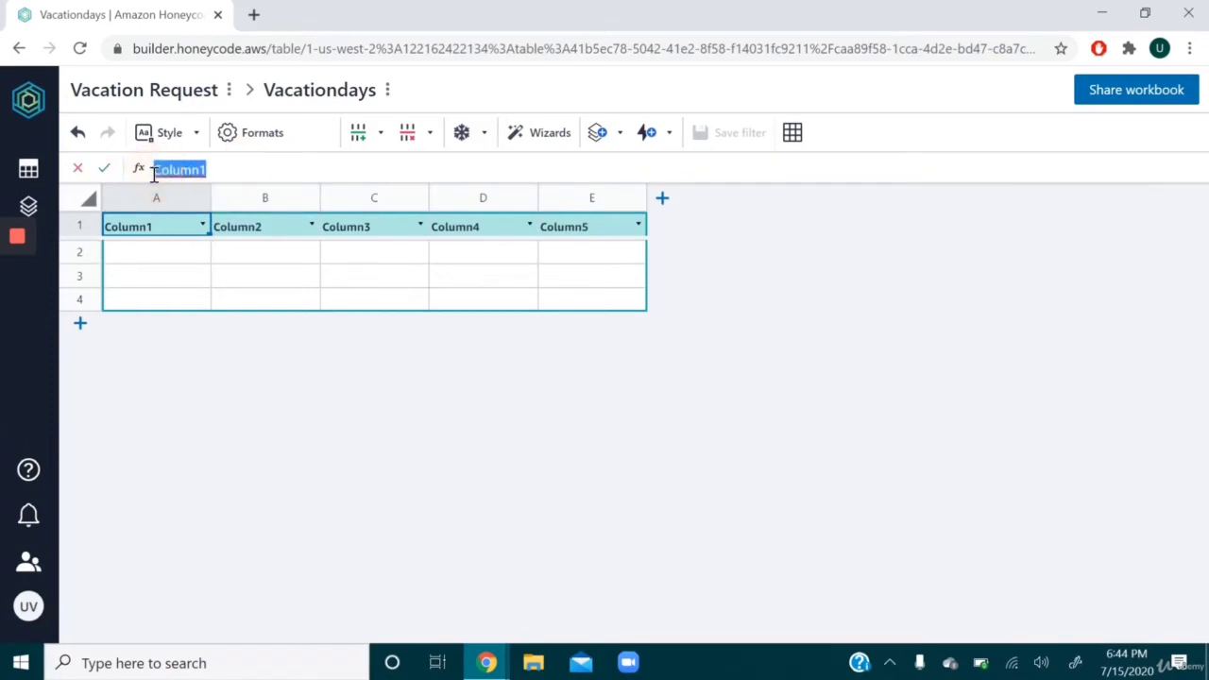
{"action": "type", "text": "Employees"}
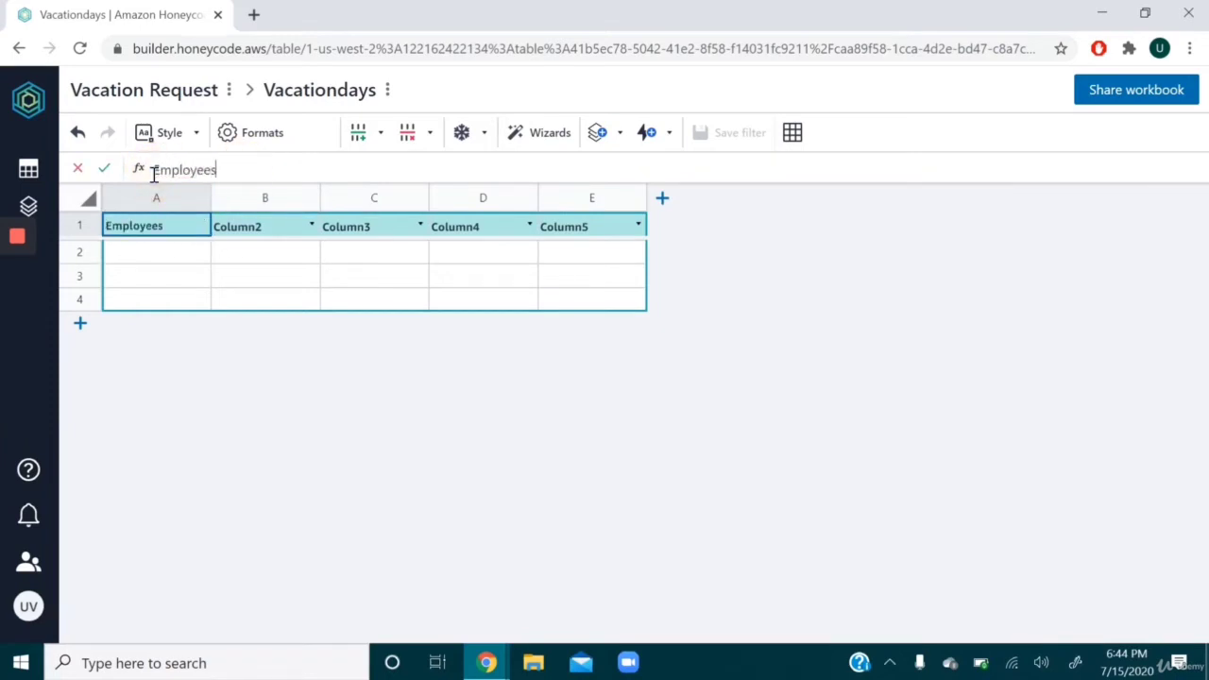
{"action": "key", "text": "Return"}
{"action": "left_click", "coordinate": [137, 255]}
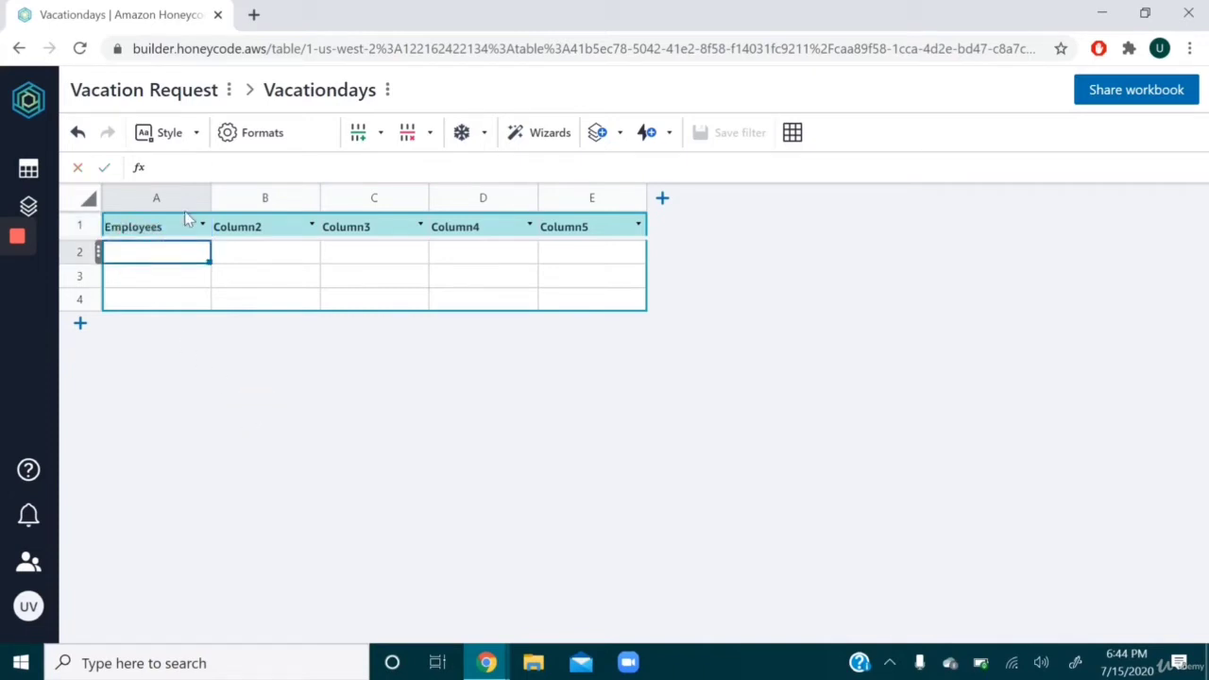
Set the Employees column's format to Contact and apply it.
{"action": "left_click", "coordinate": [252, 137]}
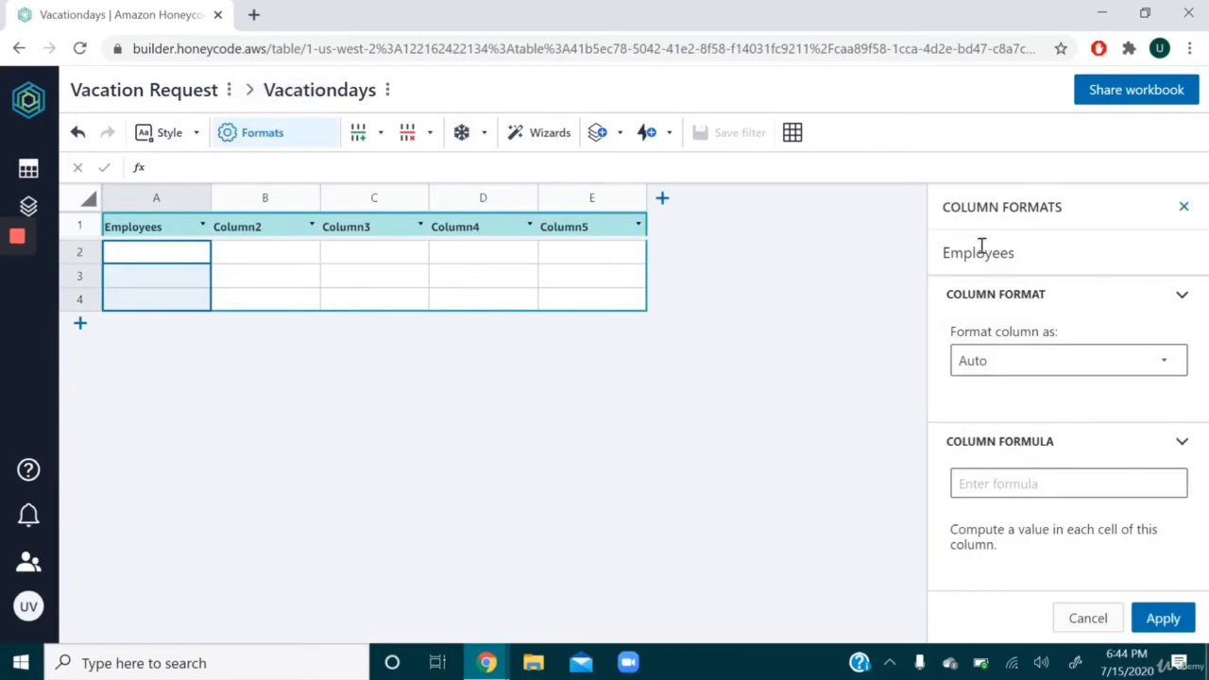
{"action": "left_click", "coordinate": [1001, 363]}
{"action": "scroll", "coordinate": [996, 548], "scroll_direction": "down", "scroll_amount": 2}
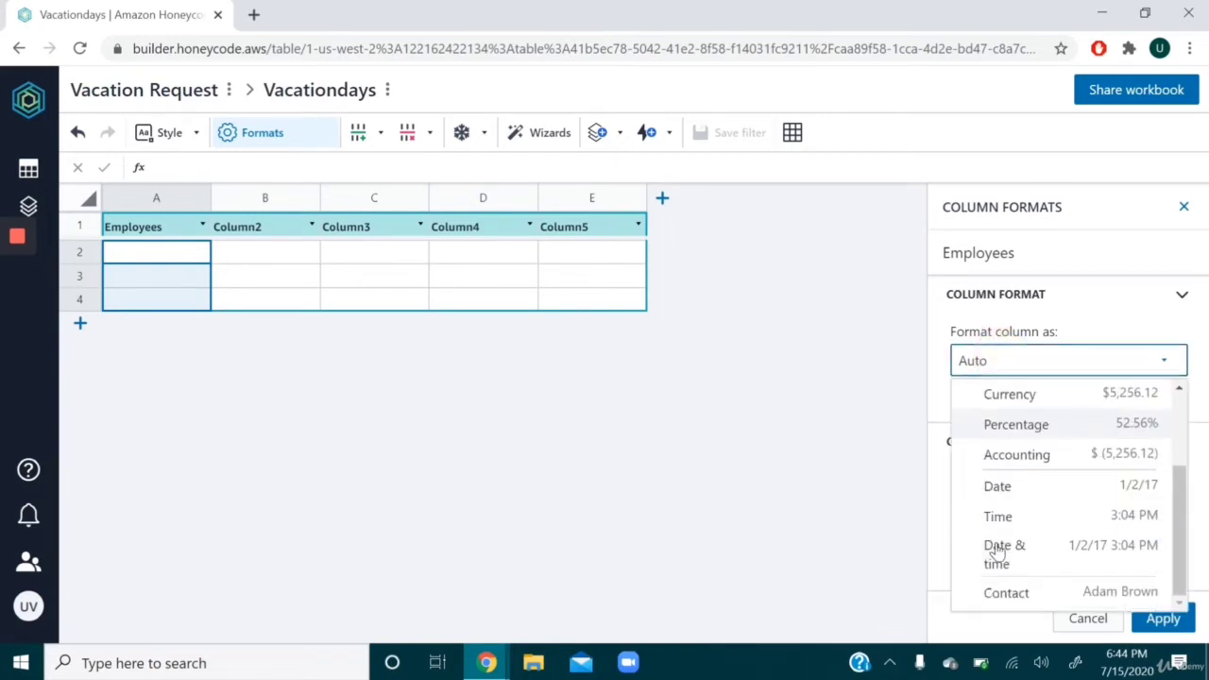
{"action": "left_click", "coordinate": [993, 594]}
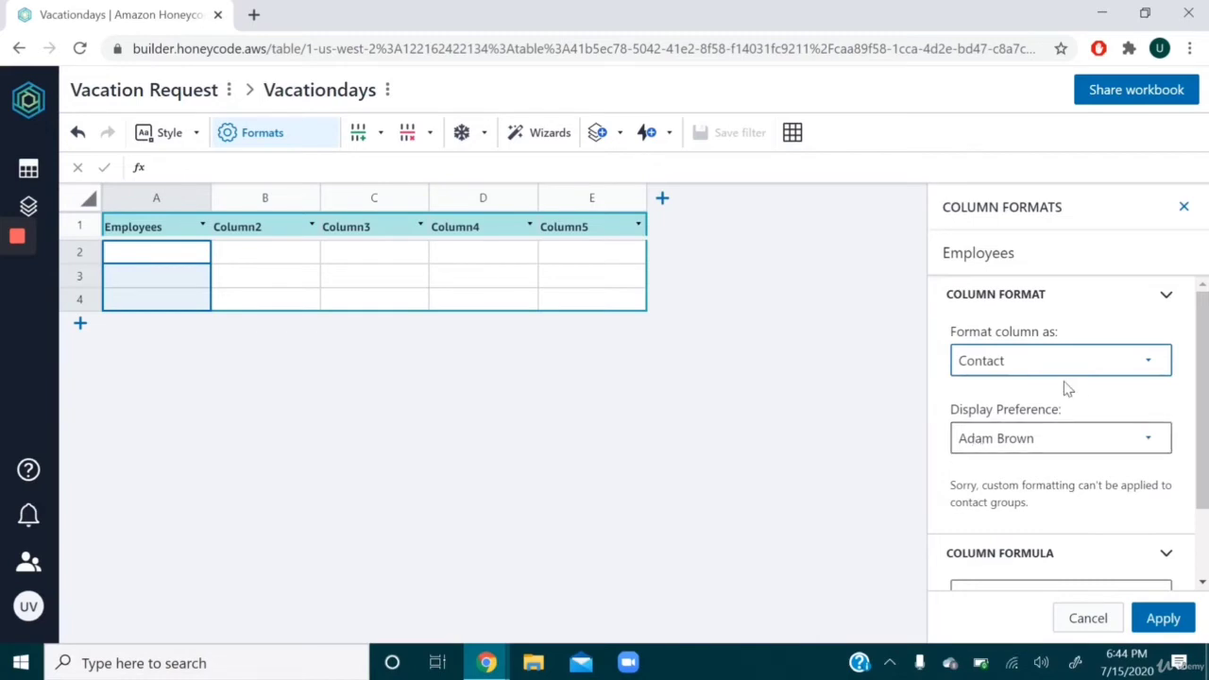
{"action": "scroll", "coordinate": [1064, 386], "scroll_direction": "down", "scroll_amount": 1}
{"action": "left_click", "coordinate": [1160, 620]}
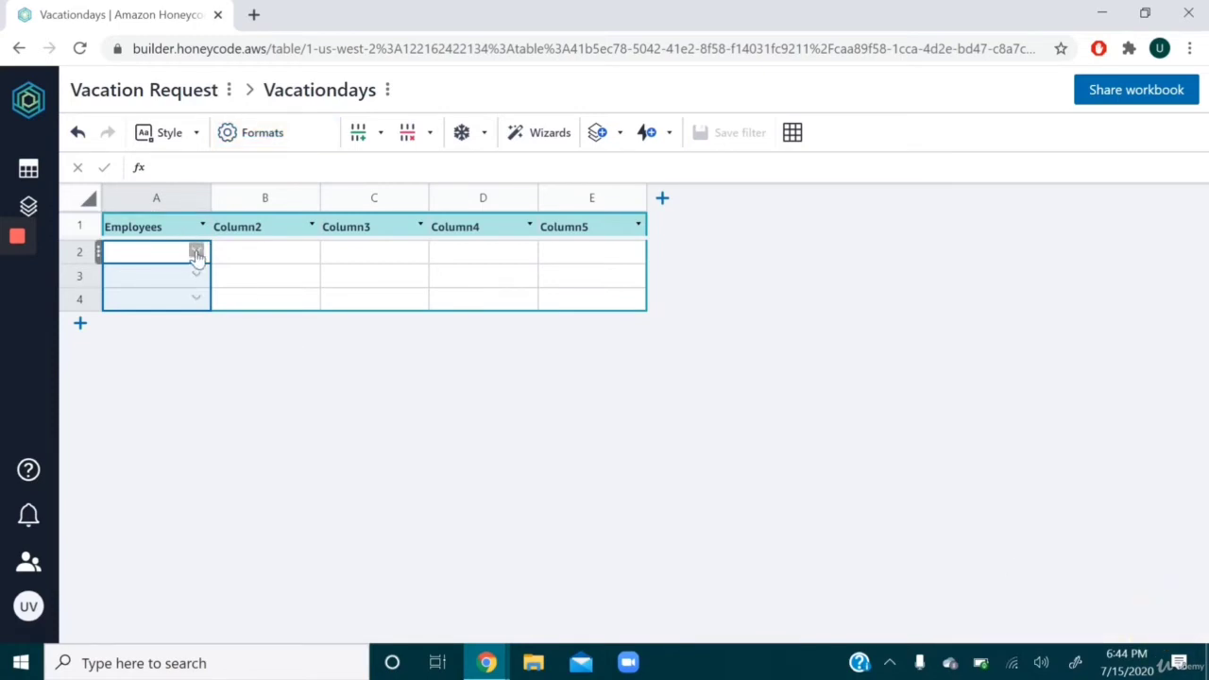
Fill cell A2 with the suggested contact from the workbook's user list.
{"action": "double_click", "coordinate": [197, 251]}
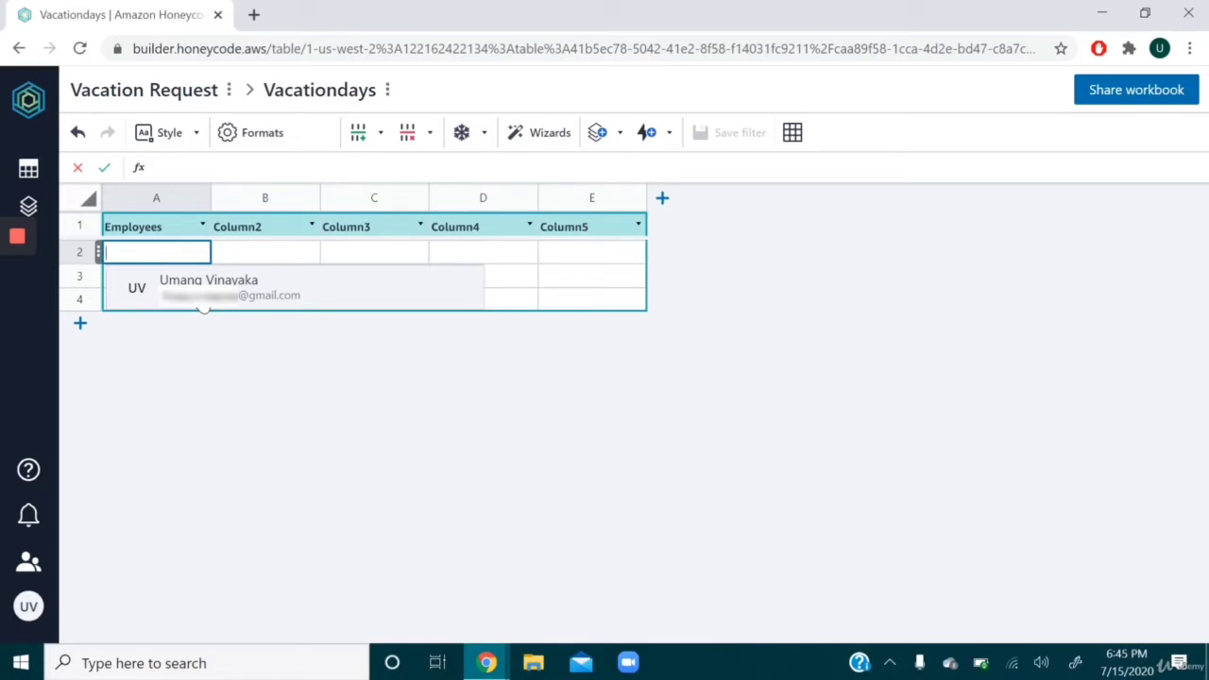
{"action": "left_click", "coordinate": [238, 393]}
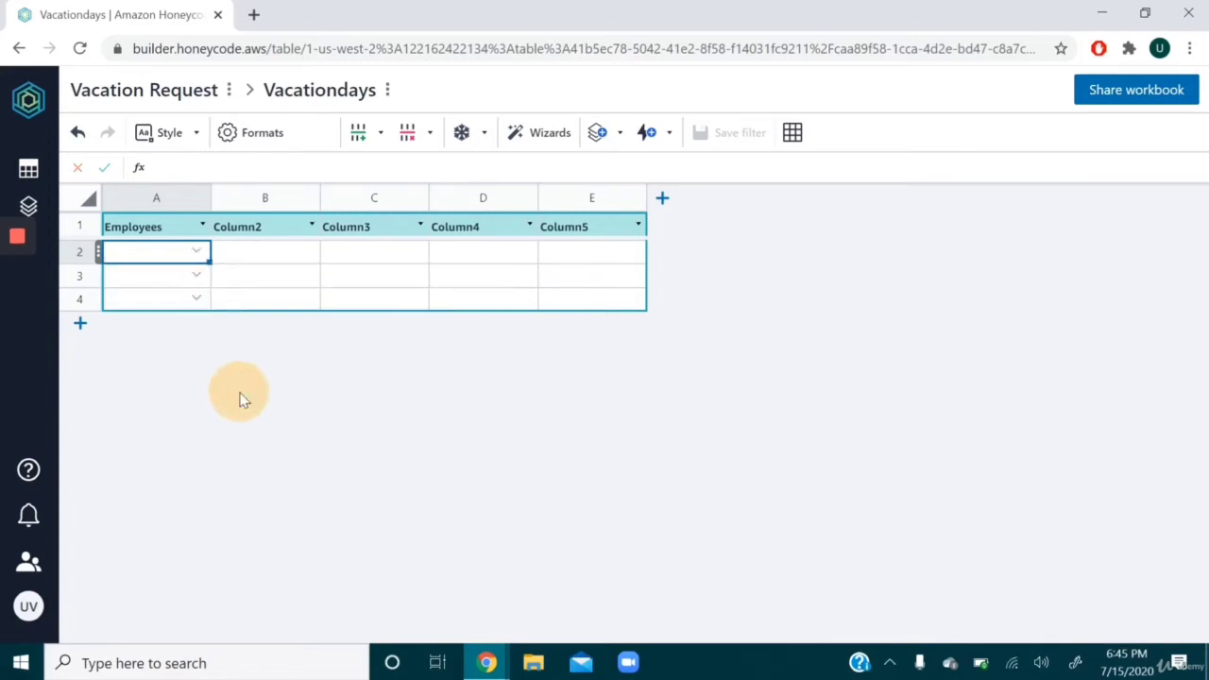
{"action": "left_click", "coordinate": [197, 255]}
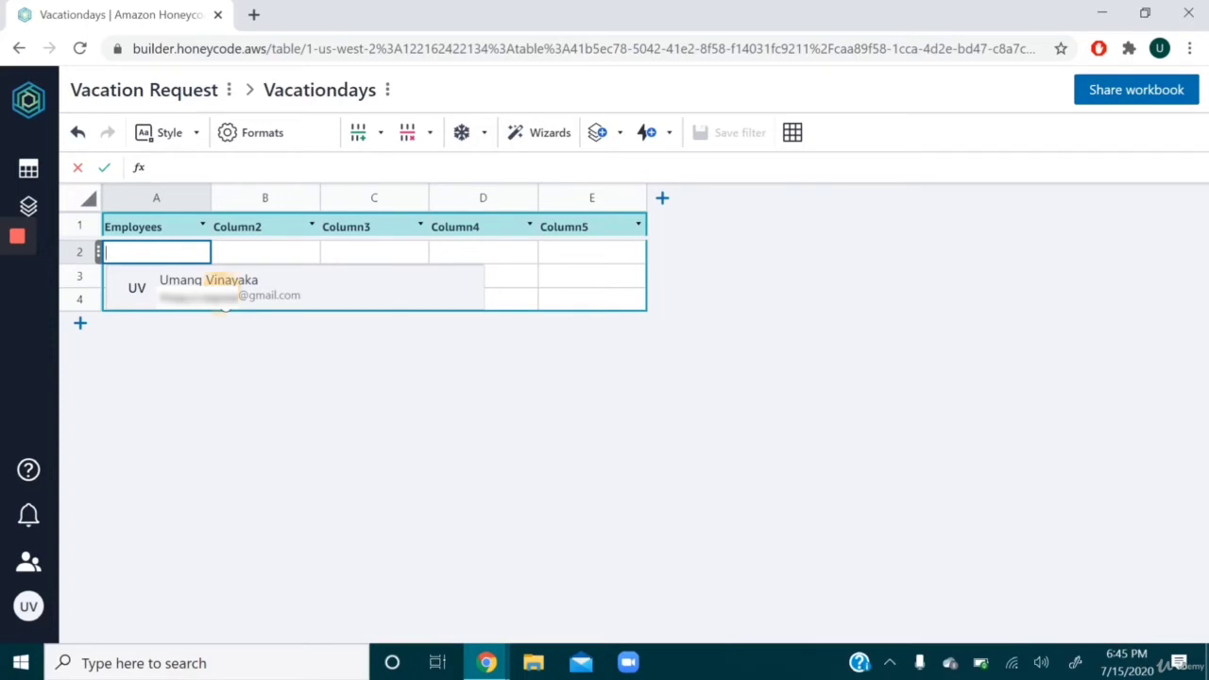
{"action": "left_click", "coordinate": [227, 283]}
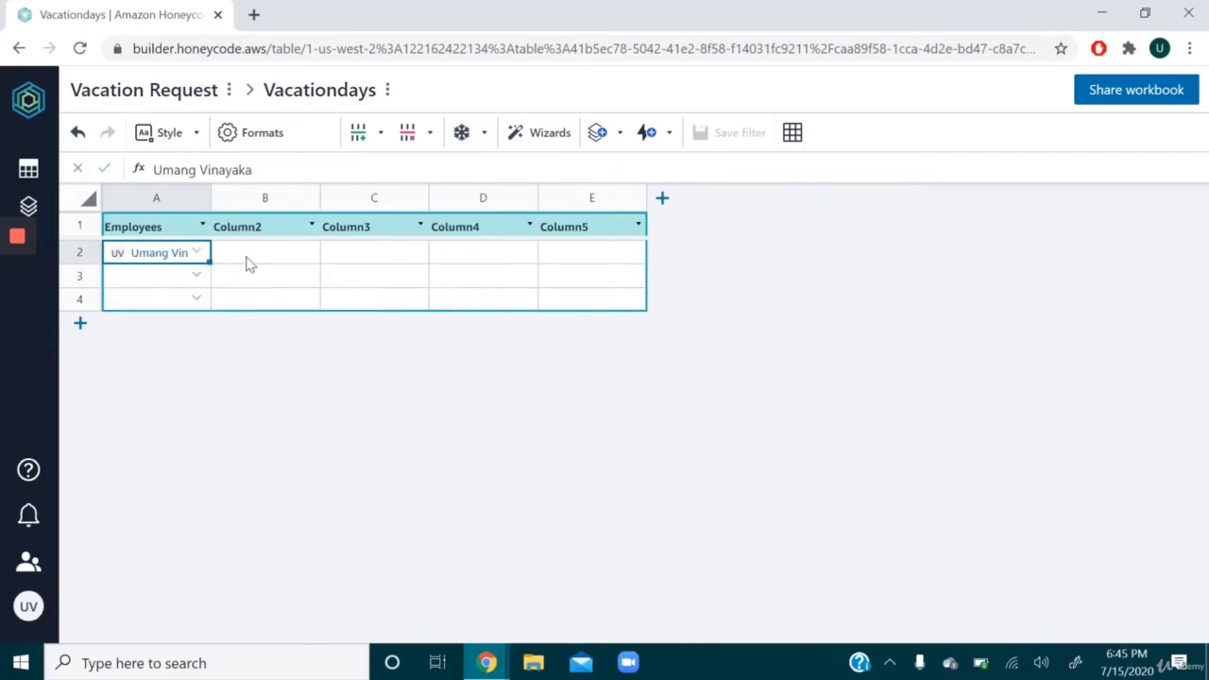
{"action": "left_click", "coordinate": [248, 258]}
Rename the Column2 header to 'Start'.
{"action": "left_click", "coordinate": [250, 229]}
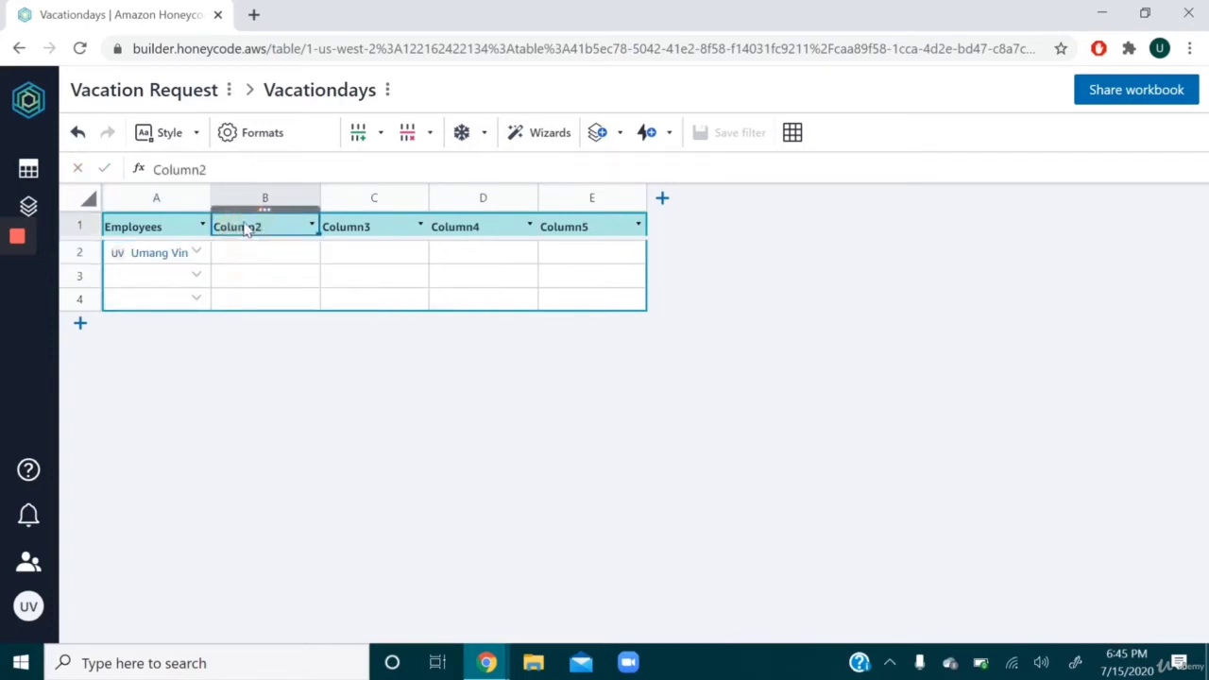
{"action": "left_click", "coordinate": [221, 170]}
{"action": "left_click_drag", "start_coordinate": [221, 171], "coordinate": [160, 188]}
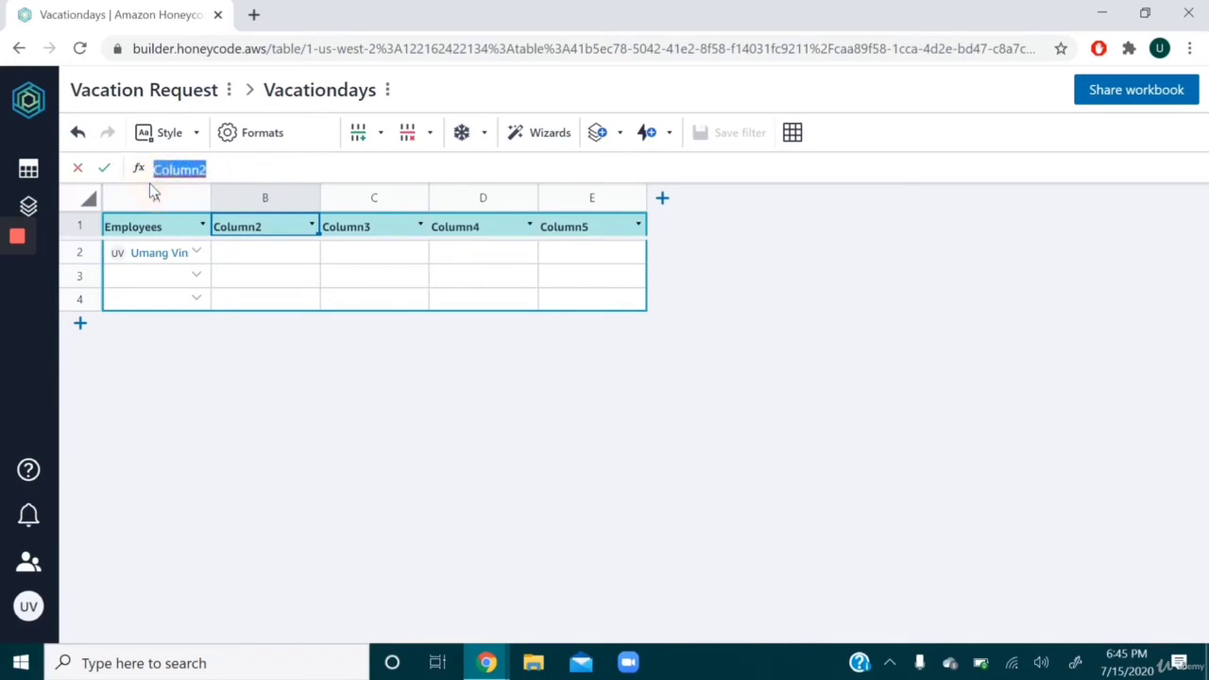
{"action": "type", "text": "Start"}
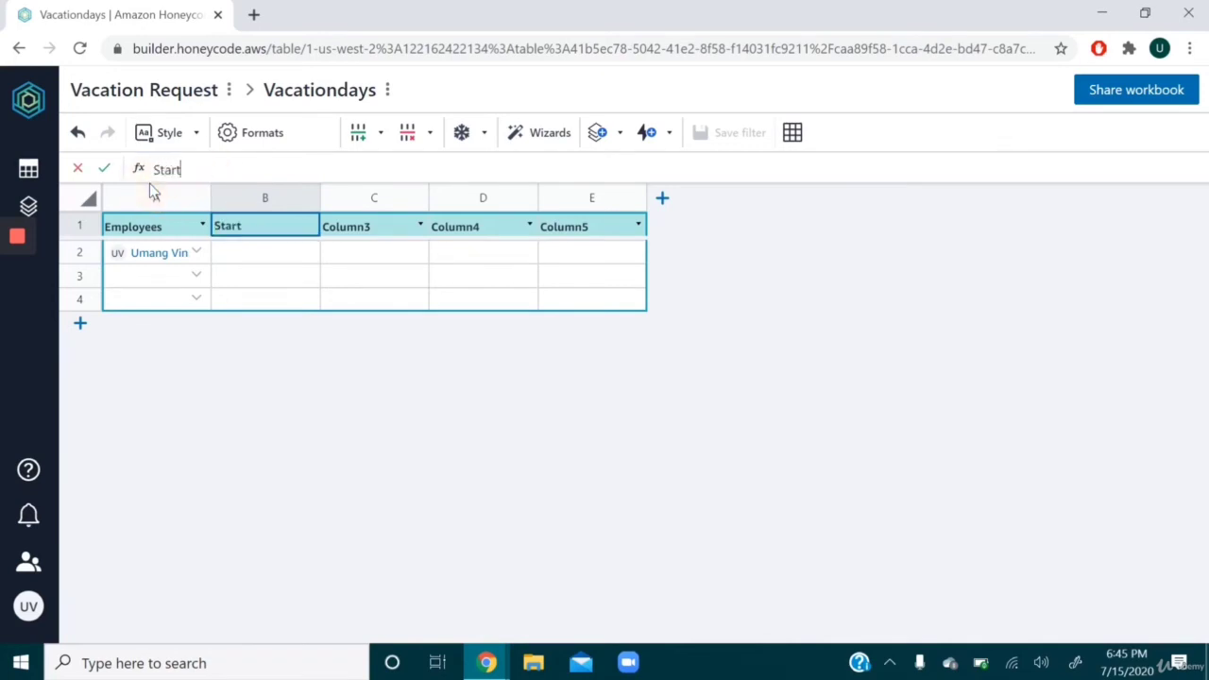
{"action": "left_click", "coordinate": [232, 376]}
{"action": "left_click", "coordinate": [238, 266]}
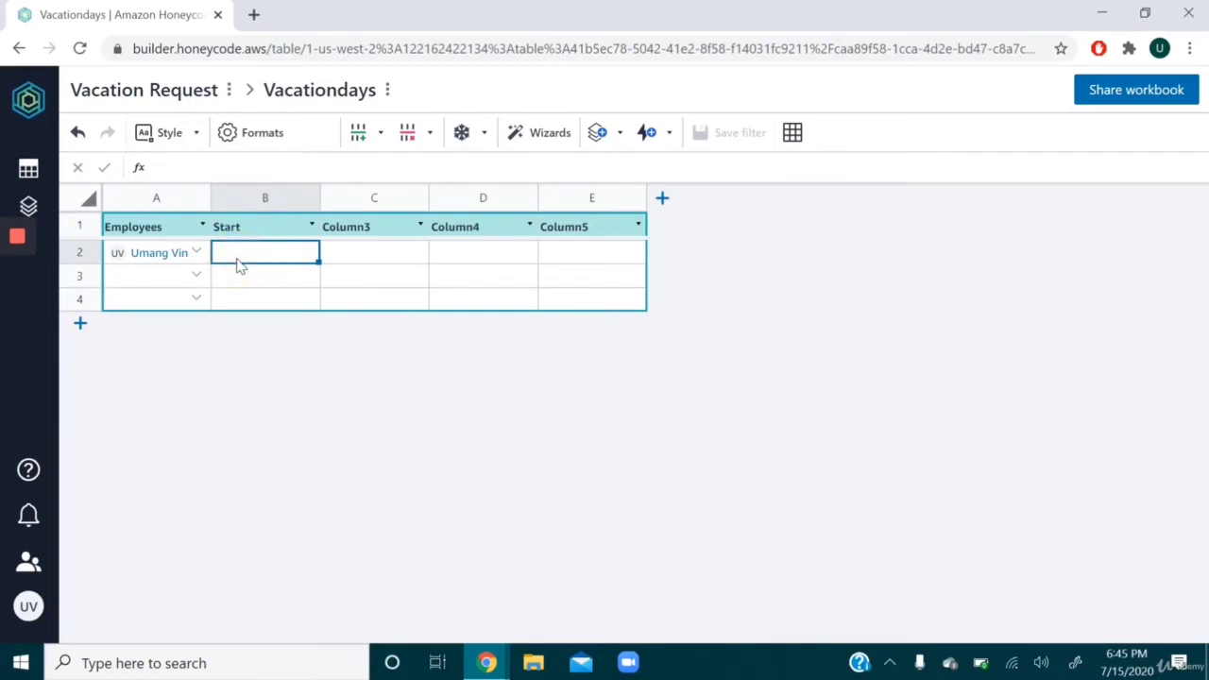
Format the Start column as Date (1/2/17) and apply it.
{"action": "left_click", "coordinate": [261, 144]}
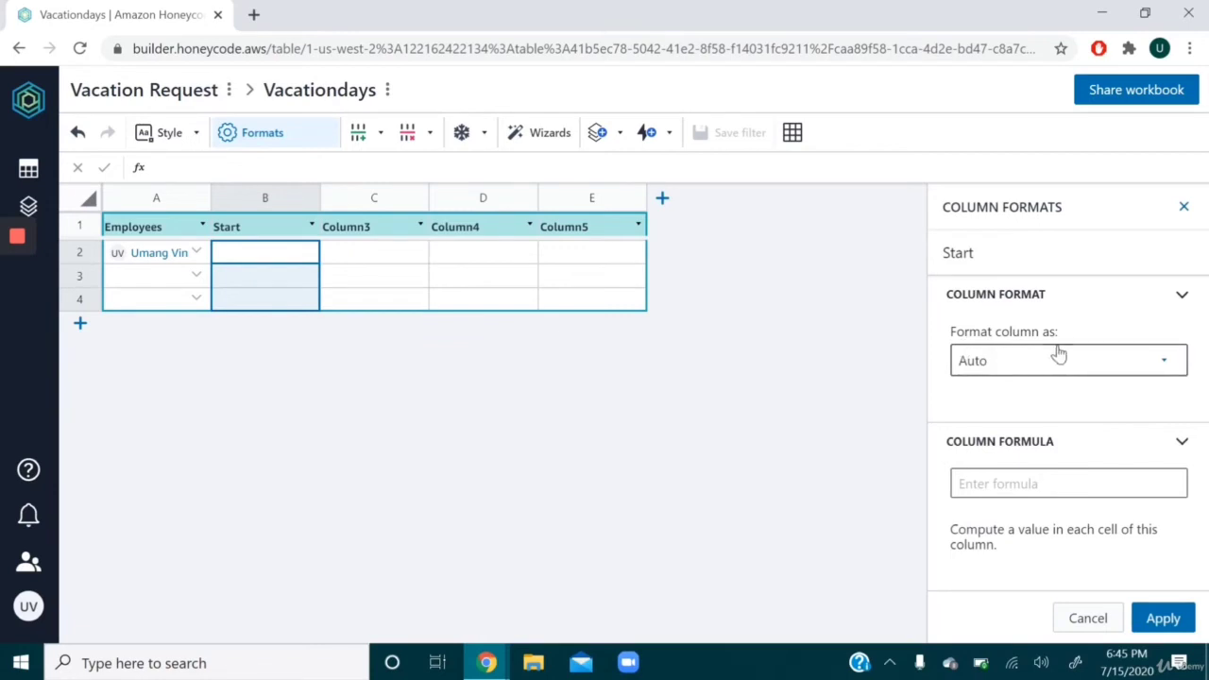
{"action": "left_click", "coordinate": [1033, 369]}
{"action": "scroll", "coordinate": [1027, 518], "scroll_direction": "down", "scroll_amount": 2}
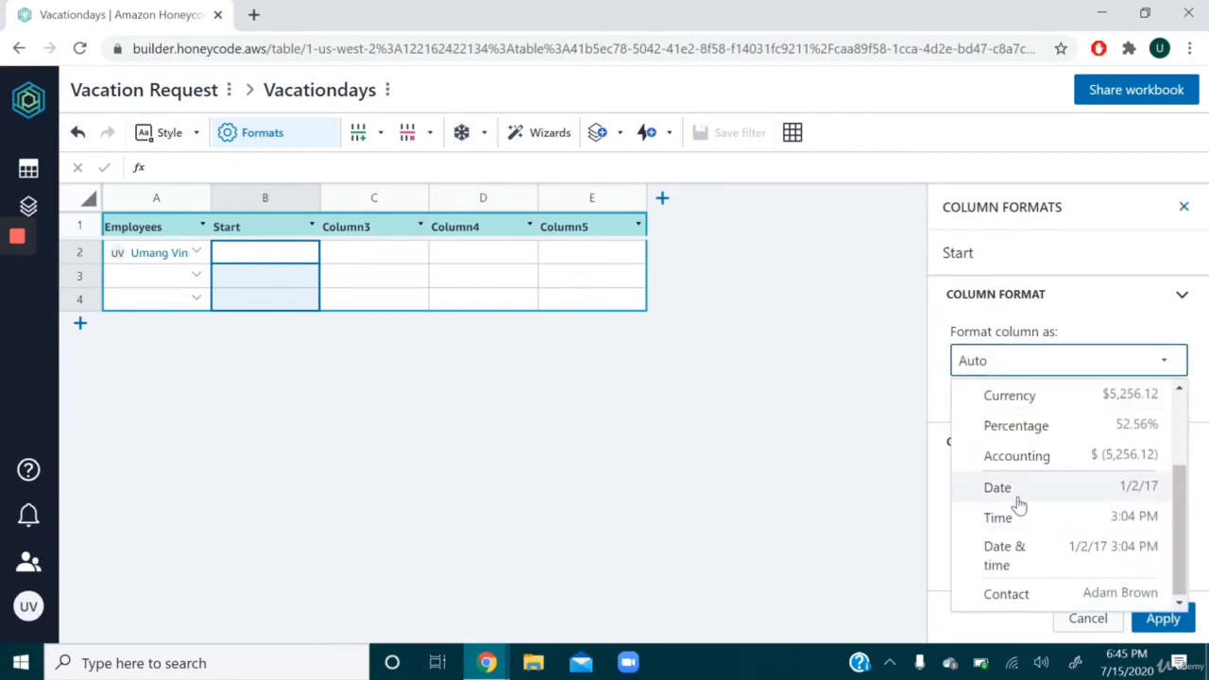
{"action": "left_click", "coordinate": [1018, 505]}
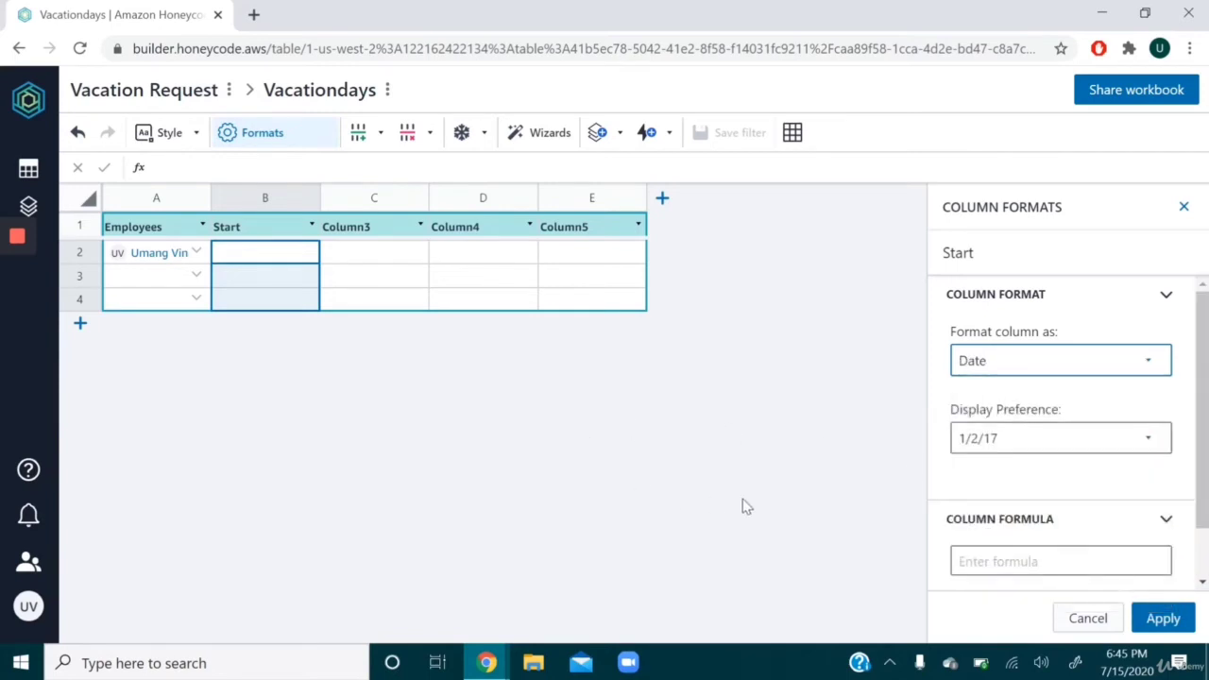
{"action": "left_click", "coordinate": [1155, 617]}
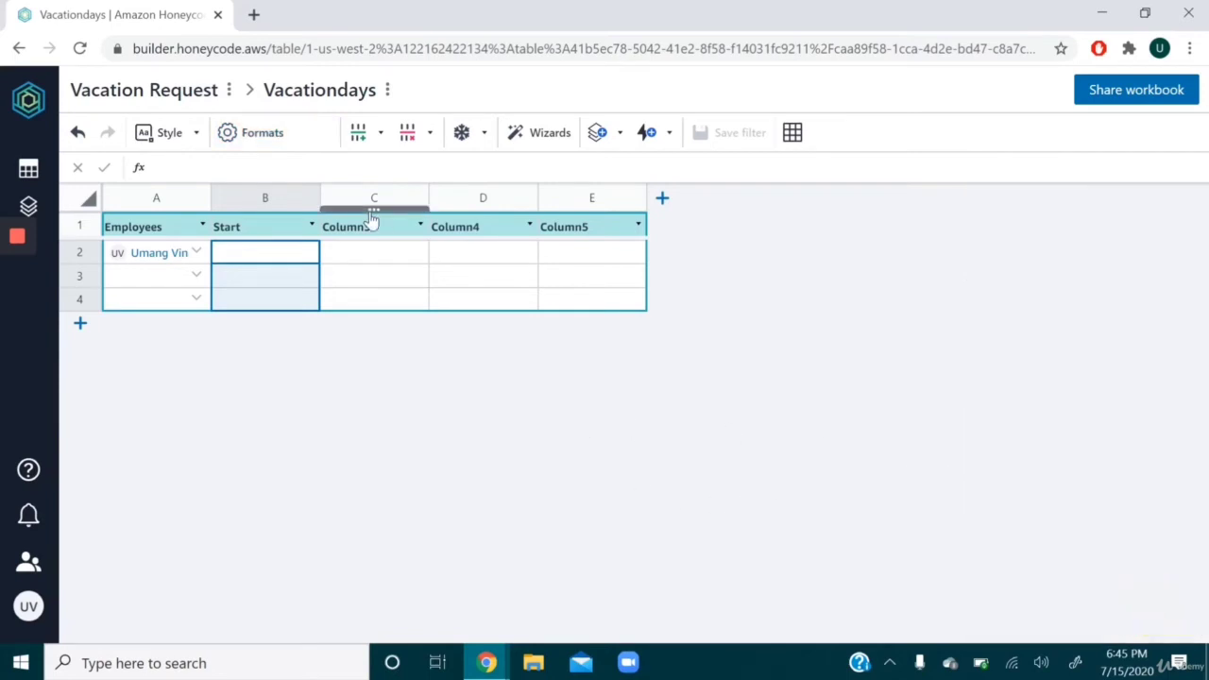
Enter 12/15/2020 as the start date in cell B2.
{"action": "left_click", "coordinate": [347, 174]}
{"action": "type", "text": "6/"}
{"action": "key", "text": "BackSpace"}
{"action": "key", "text": "BackSpace"}
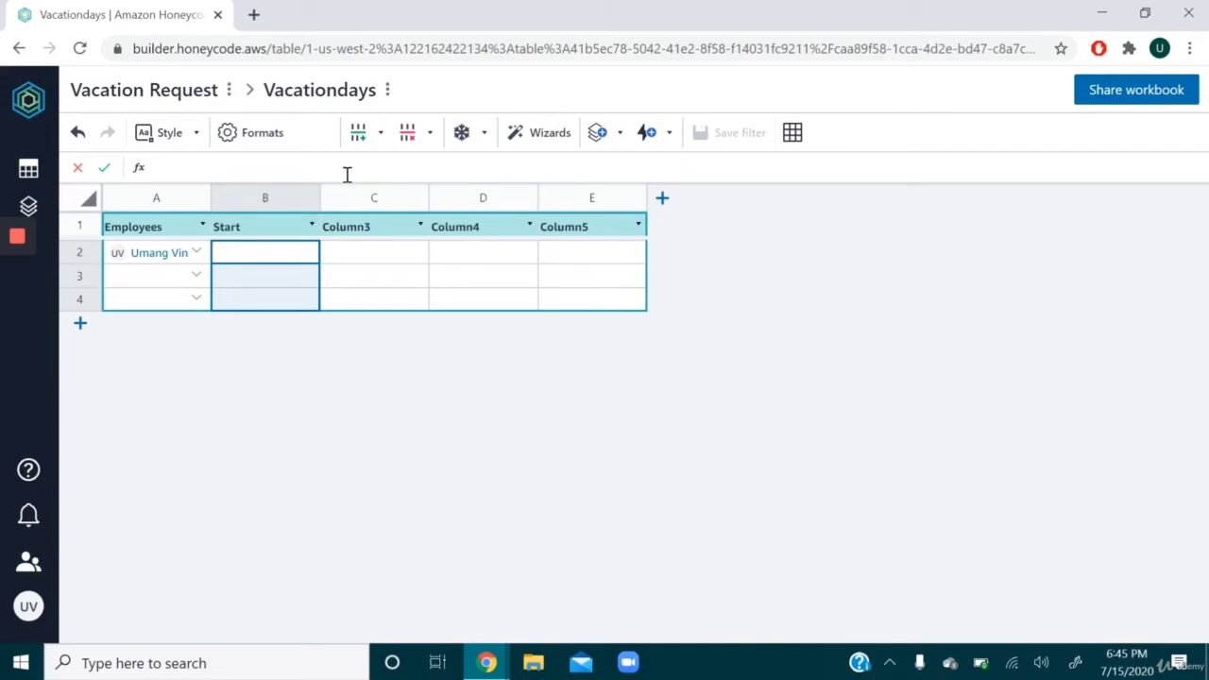
{"action": "type", "text": "12/15/2020"}
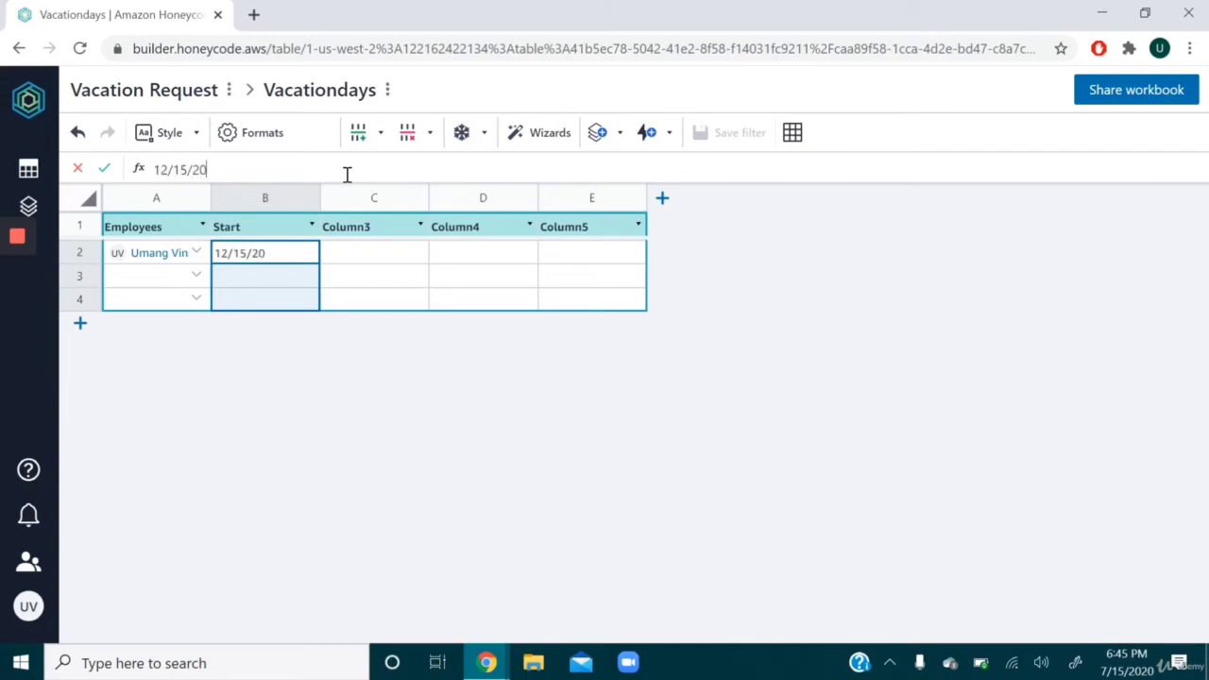
{"action": "key", "text": "Return"}
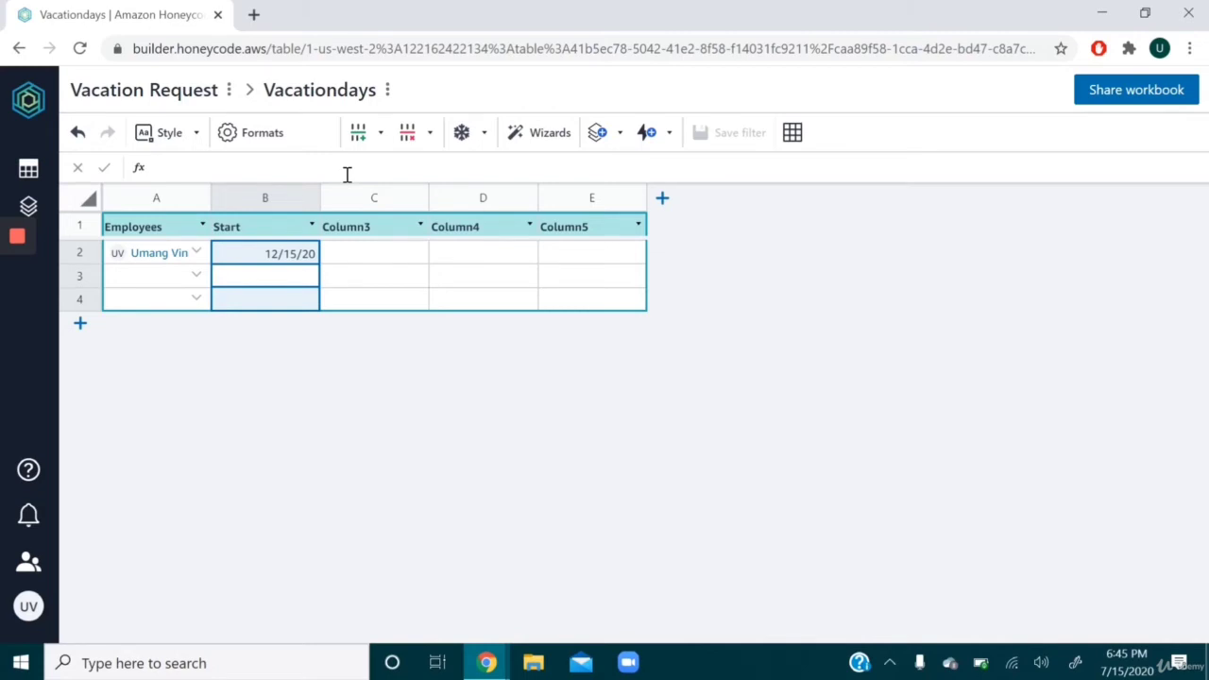
{"action": "left_click", "coordinate": [350, 224]}
Rename the third column header to End and format the column as Date.
{"action": "left_click", "coordinate": [266, 170]}
{"action": "left_click_drag", "start_coordinate": [266, 170], "coordinate": [162, 168]}
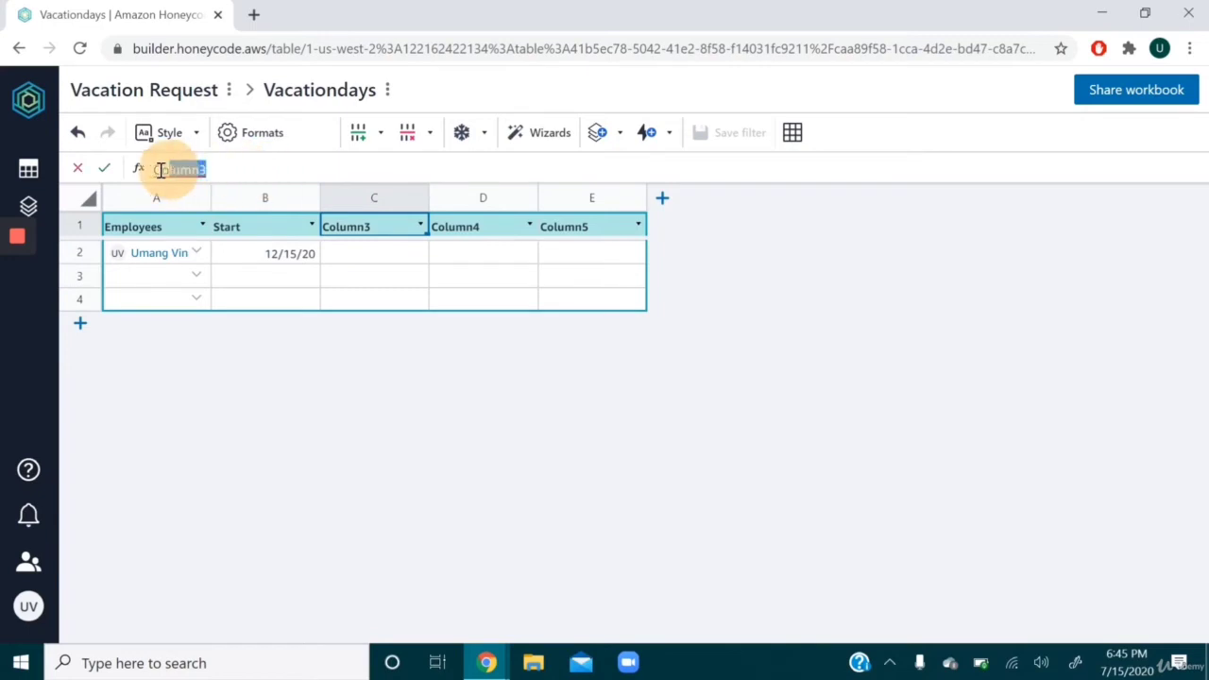
{"action": "type", "text": "End"}
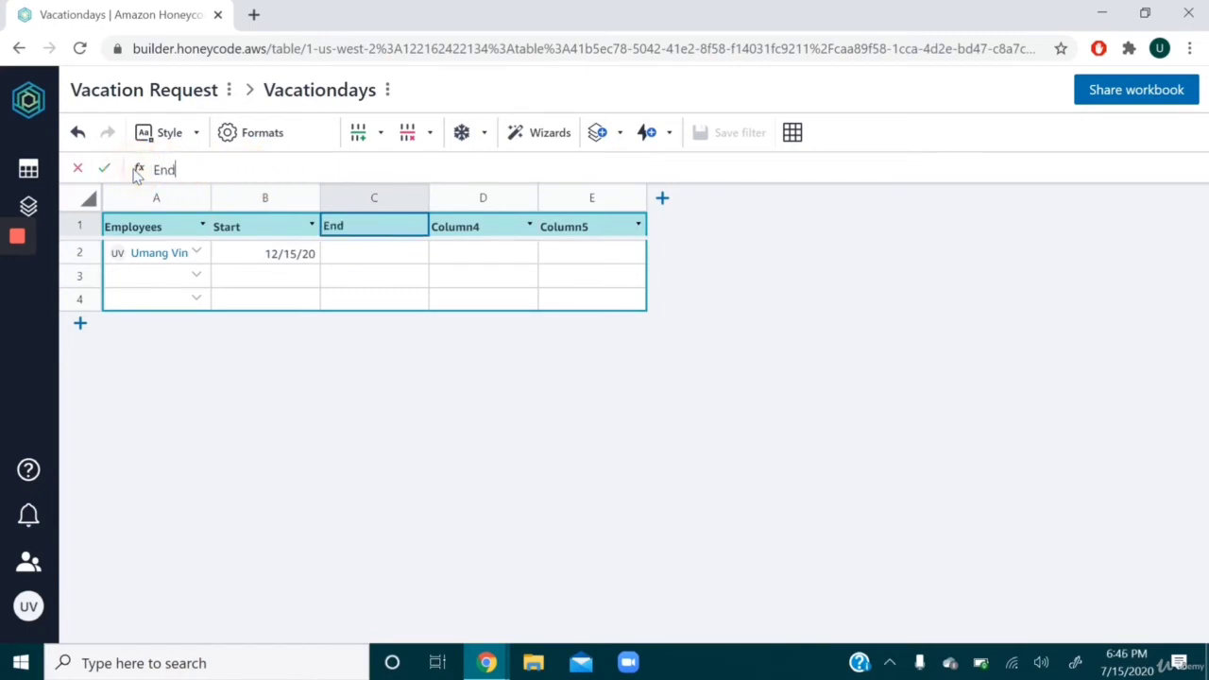
{"action": "left_click", "coordinate": [340, 256]}
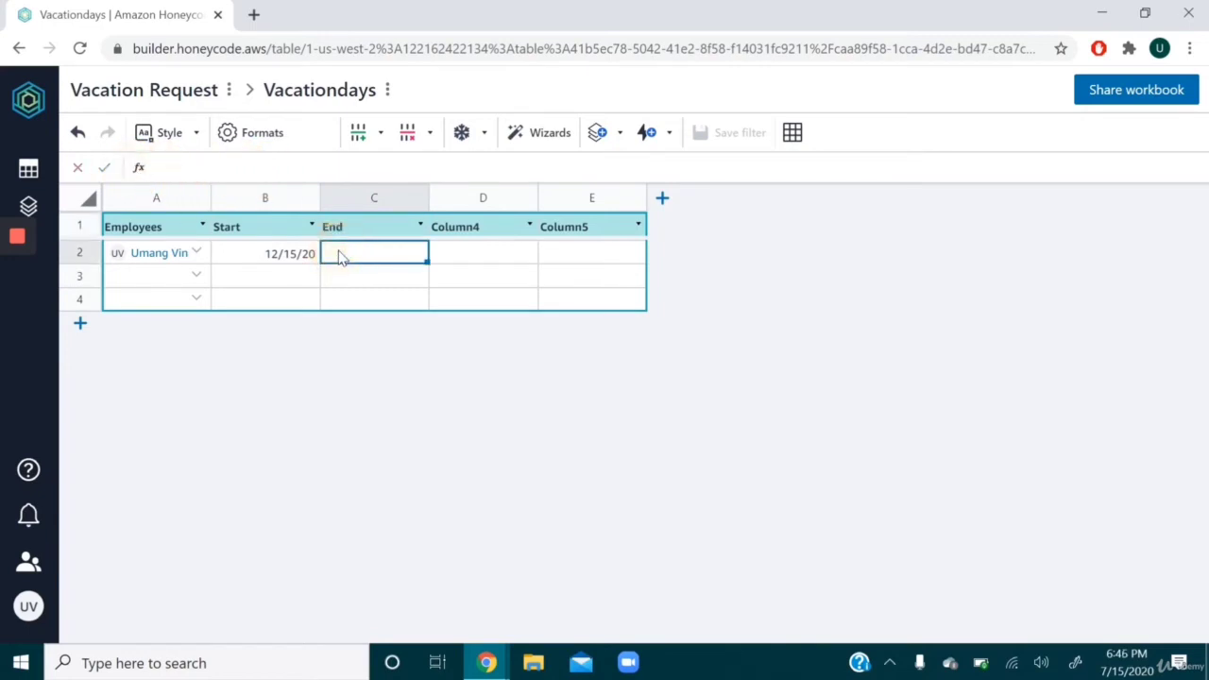
{"action": "left_click", "coordinate": [257, 134]}
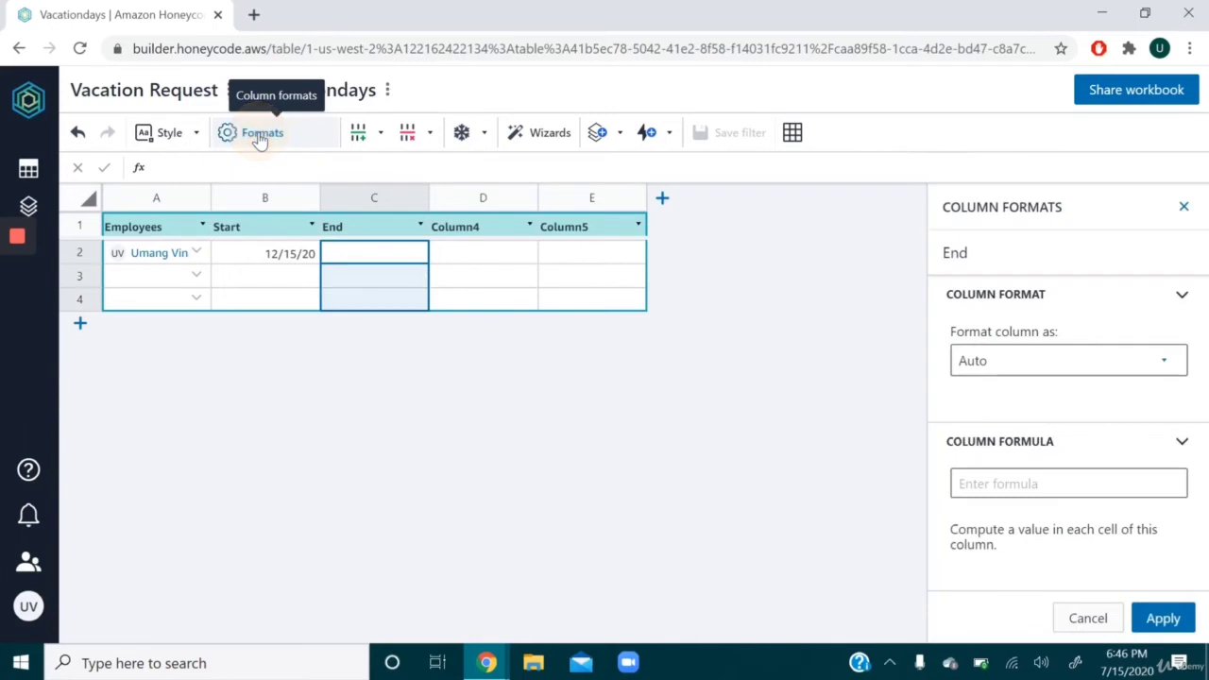
{"action": "left_click", "coordinate": [1001, 363]}
{"action": "scroll", "coordinate": [968, 464], "scroll_direction": "down", "scroll_amount": 3}
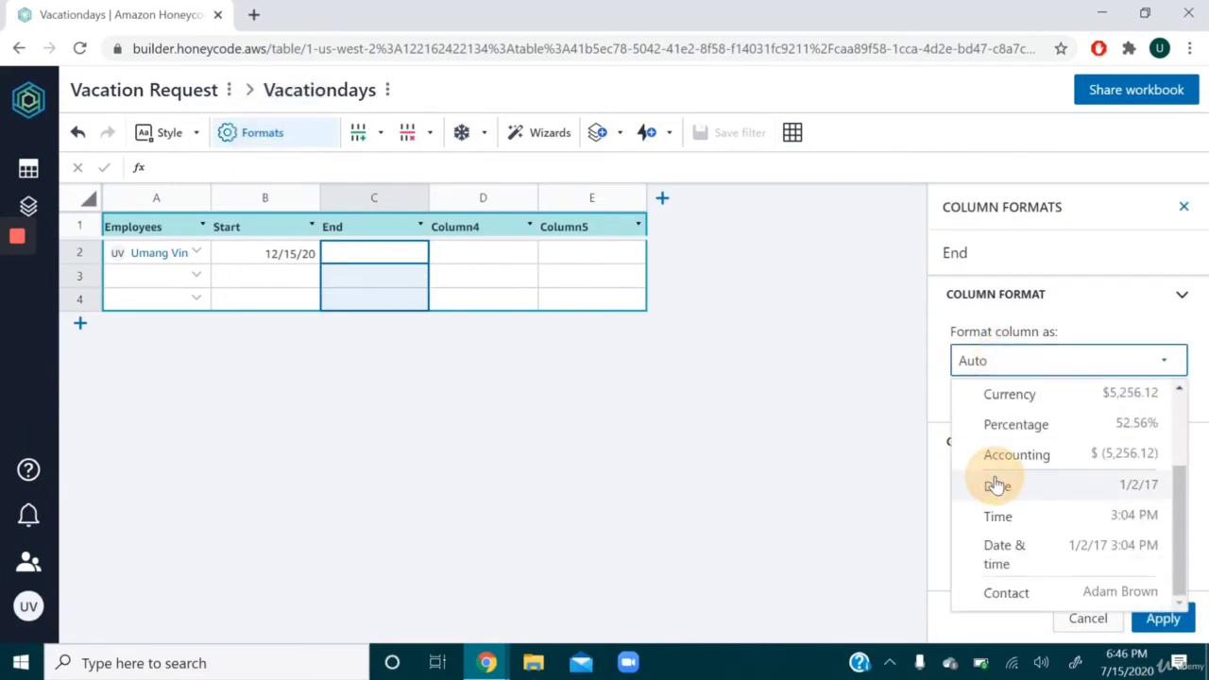
{"action": "left_click", "coordinate": [997, 484]}
{"action": "left_click", "coordinate": [1163, 617]}
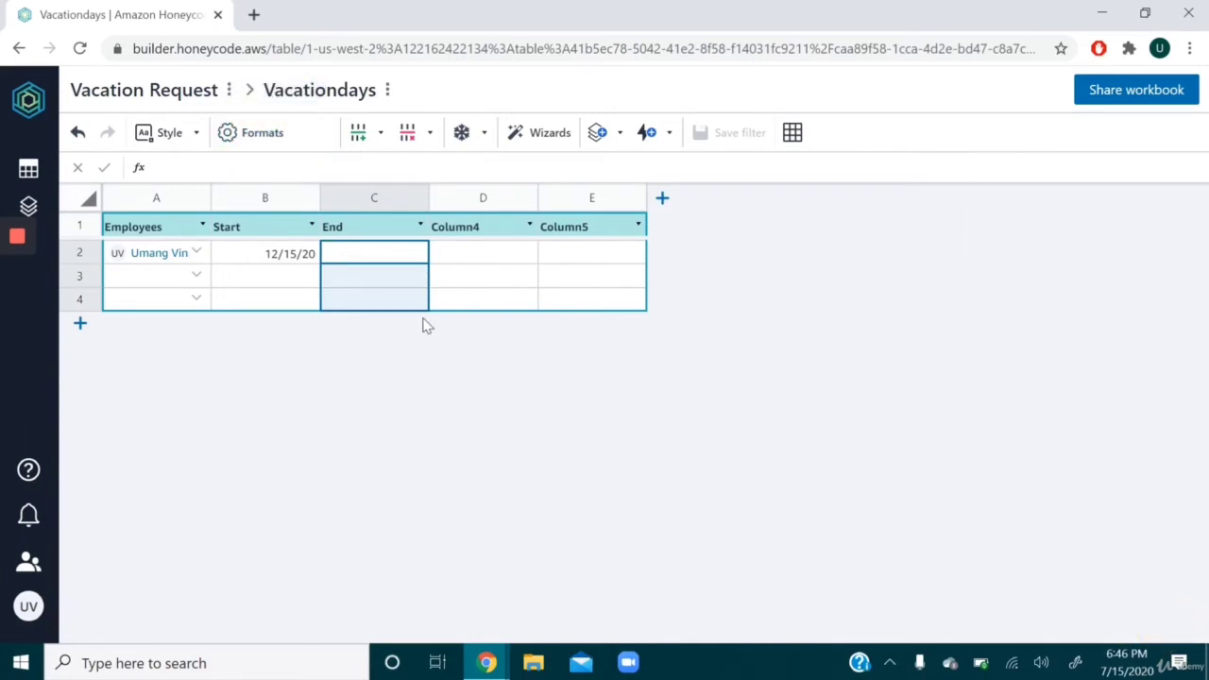
Enter 12/25/2020 as the first request's end date.
{"action": "left_click", "coordinate": [229, 167]}
{"action": "type", "text": "12/25/2020"}
{"action": "key", "text": "Return"}
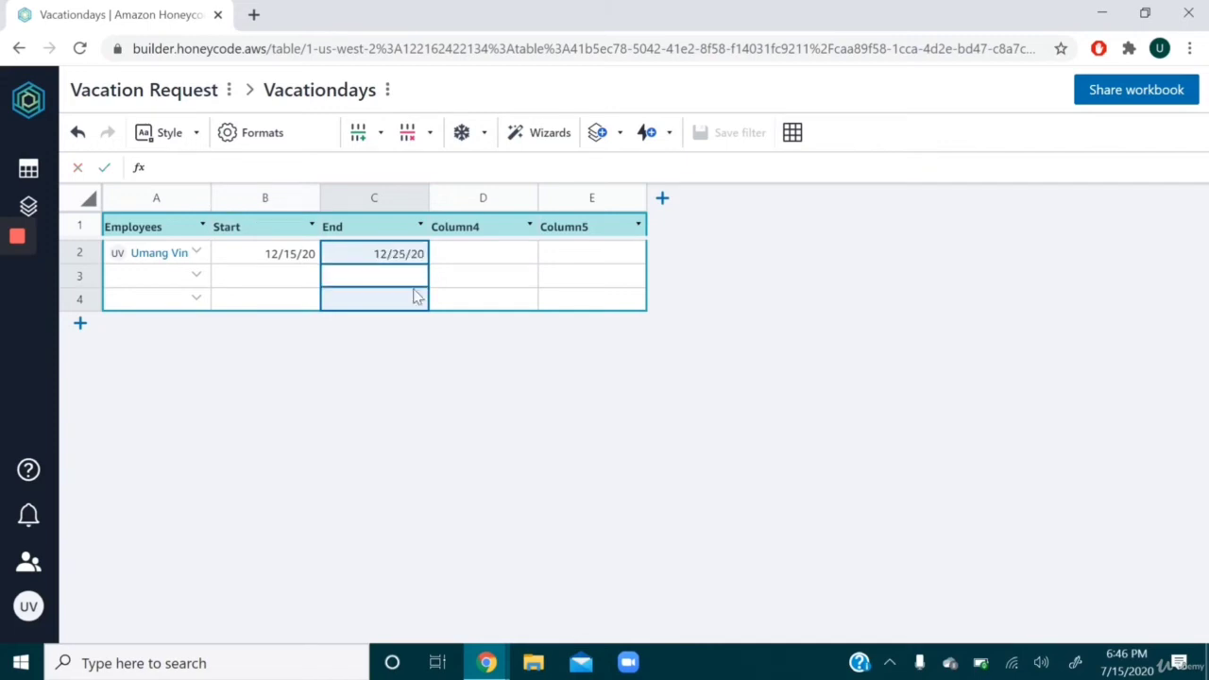
Replace the Column4 header name with Status.
{"action": "left_click", "coordinate": [470, 231]}
{"action": "left_click_drag", "start_coordinate": [267, 171], "coordinate": [148, 173]}
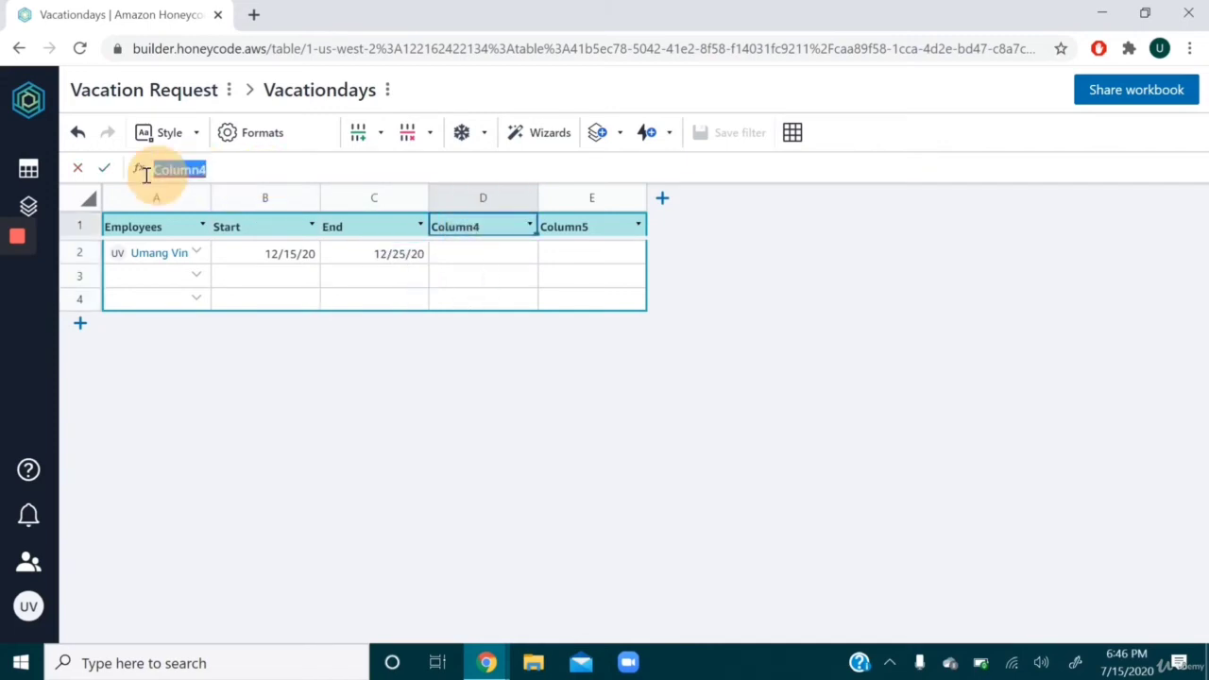
{"action": "type", "text": "Status"}
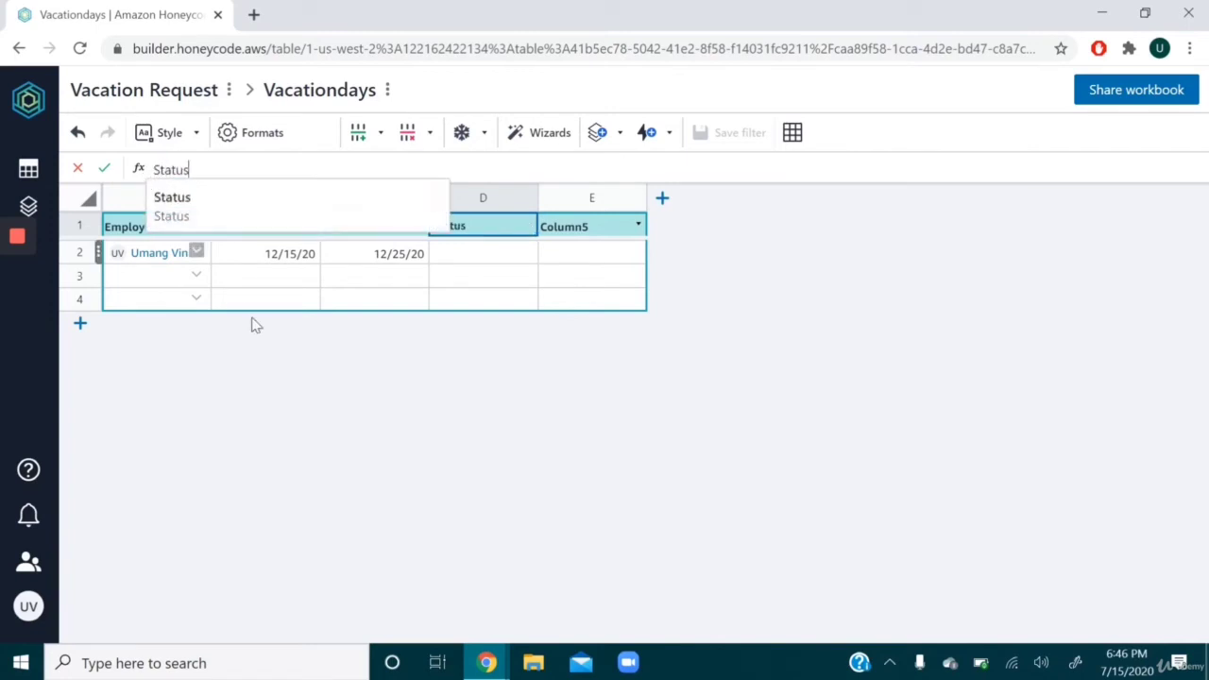
{"action": "key", "text": "Return"}
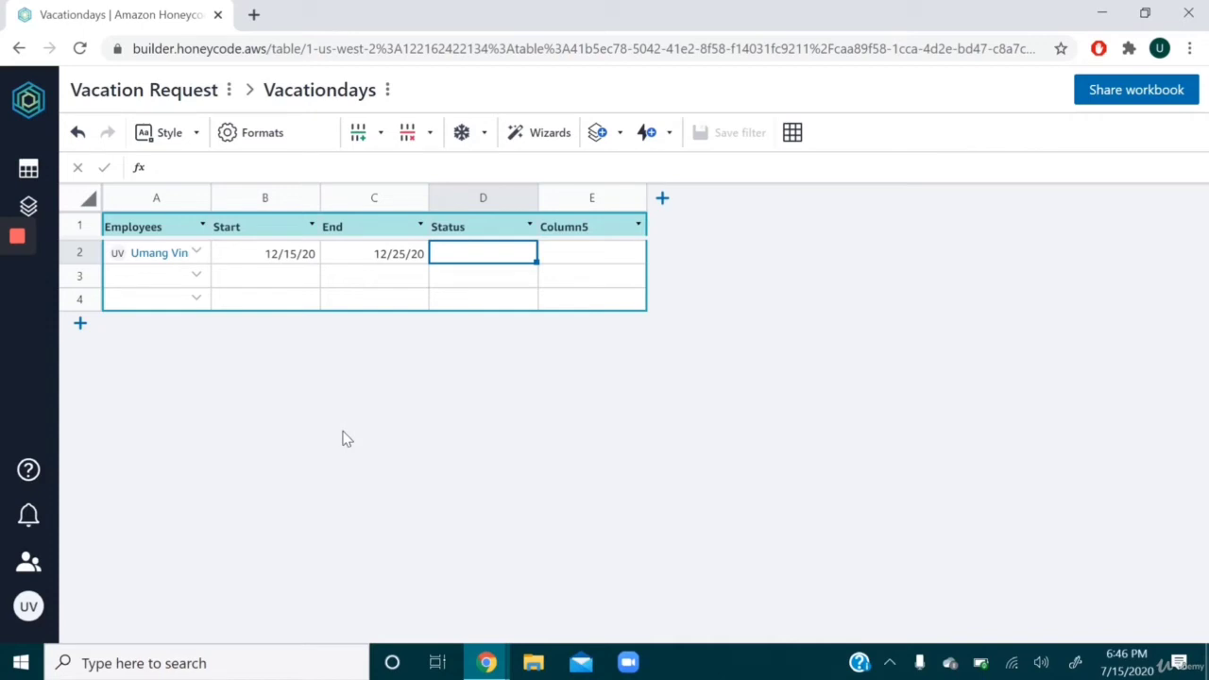
Format the Status column as a Rowlink picklist whose source is the Status table.
{"action": "left_click", "coordinate": [253, 138]}
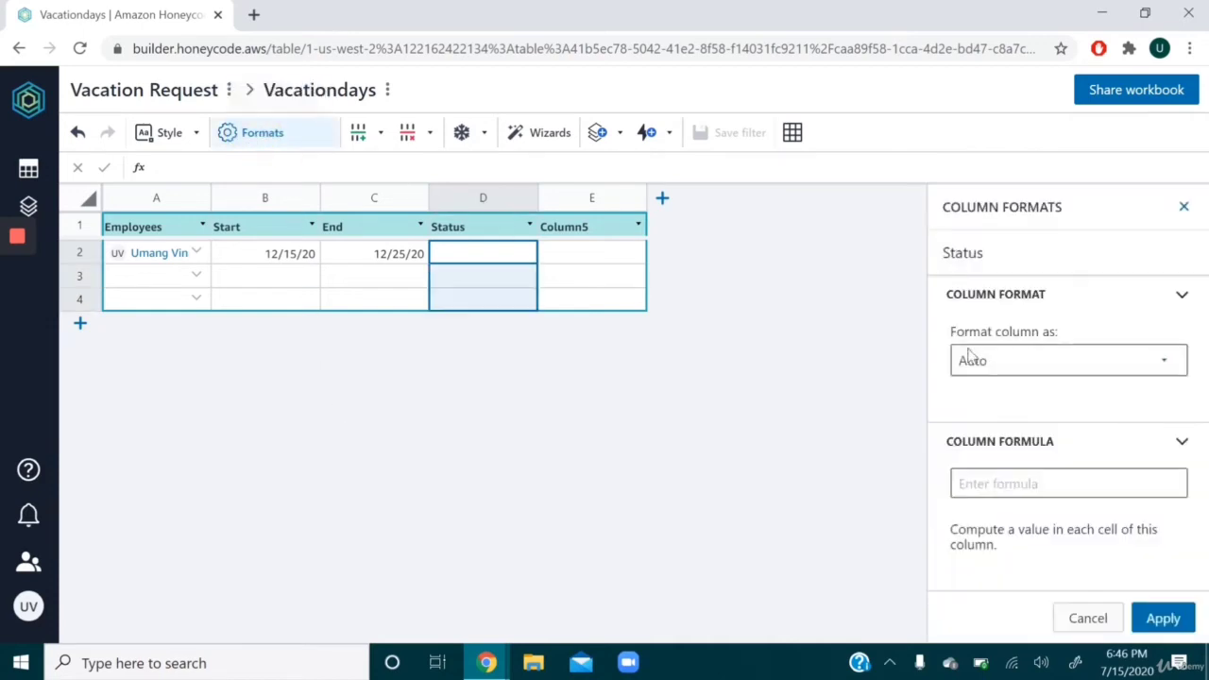
{"action": "left_click", "coordinate": [1006, 370]}
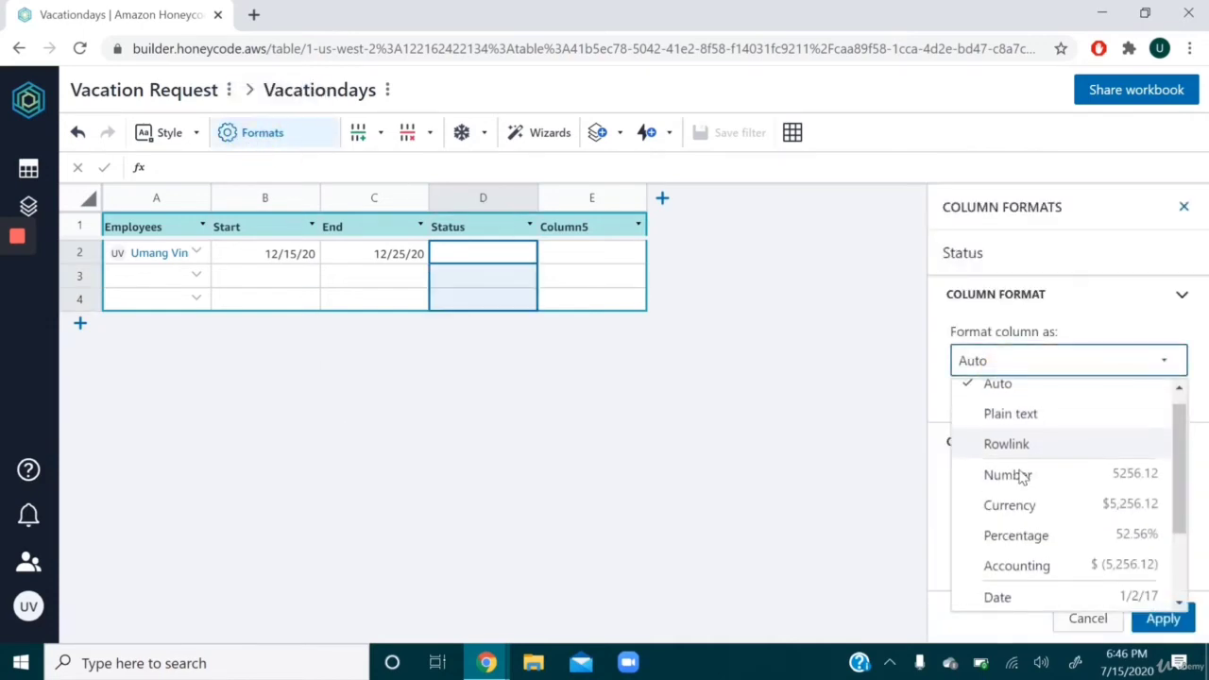
{"action": "scroll", "coordinate": [1022, 477], "scroll_direction": "up", "scroll_amount": 1}
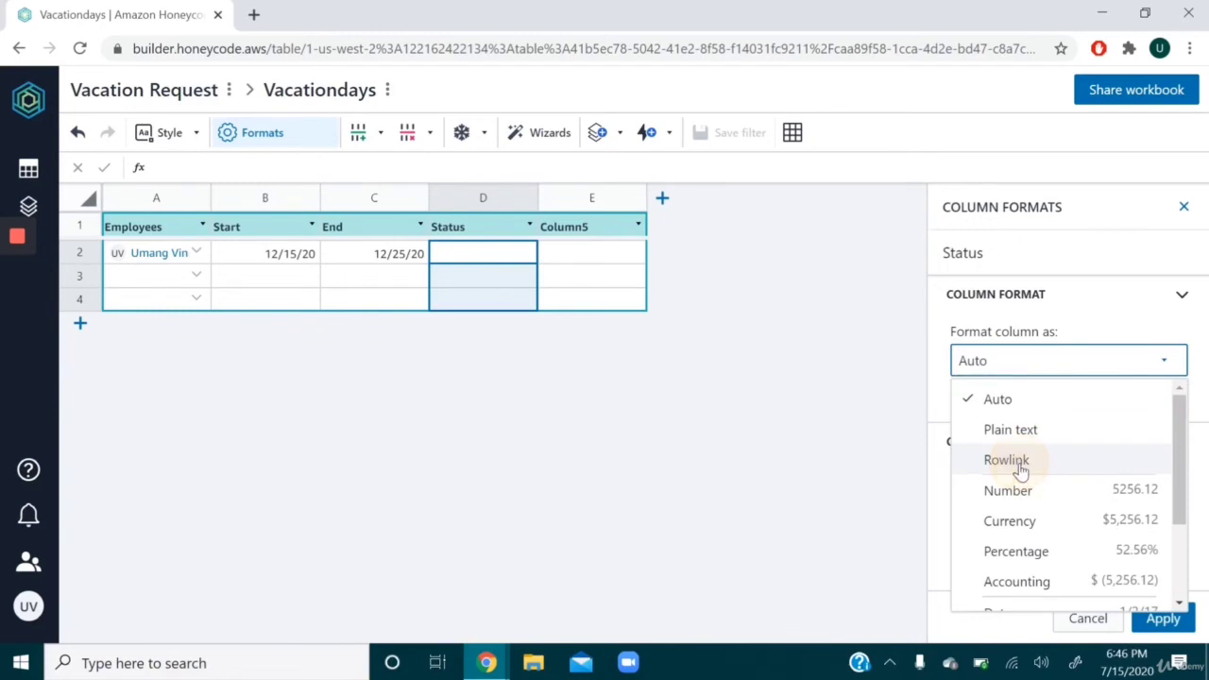
{"action": "left_click", "coordinate": [1007, 460]}
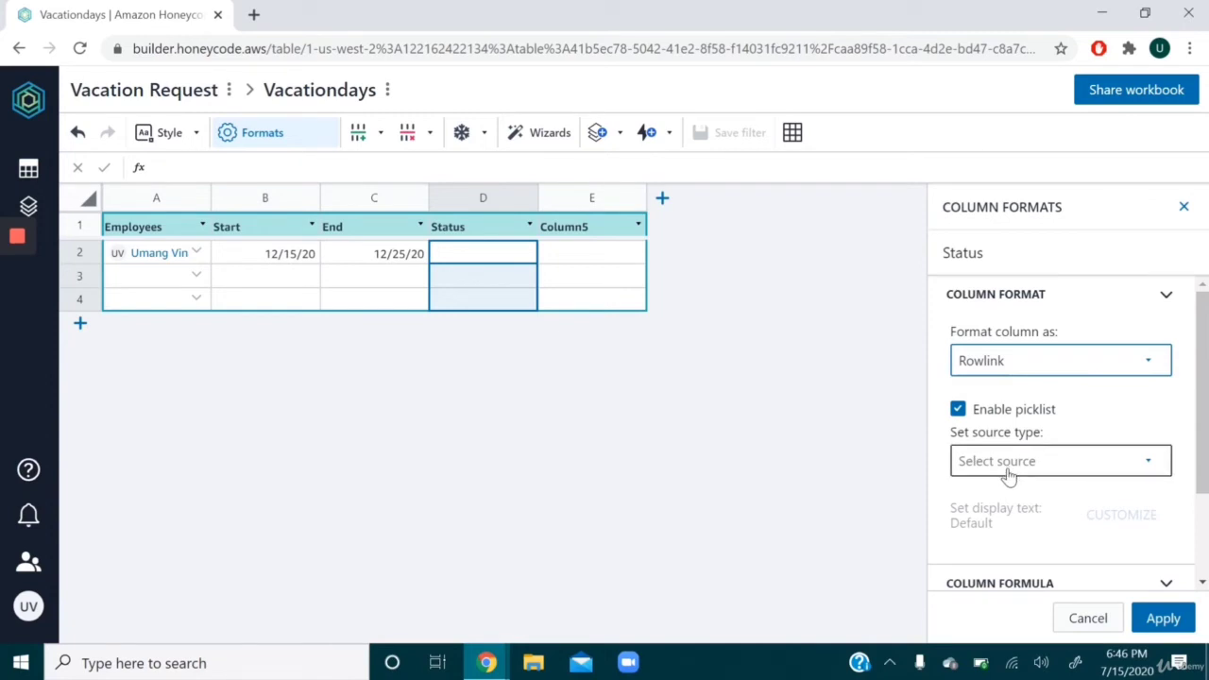
{"action": "left_click", "coordinate": [1009, 477]}
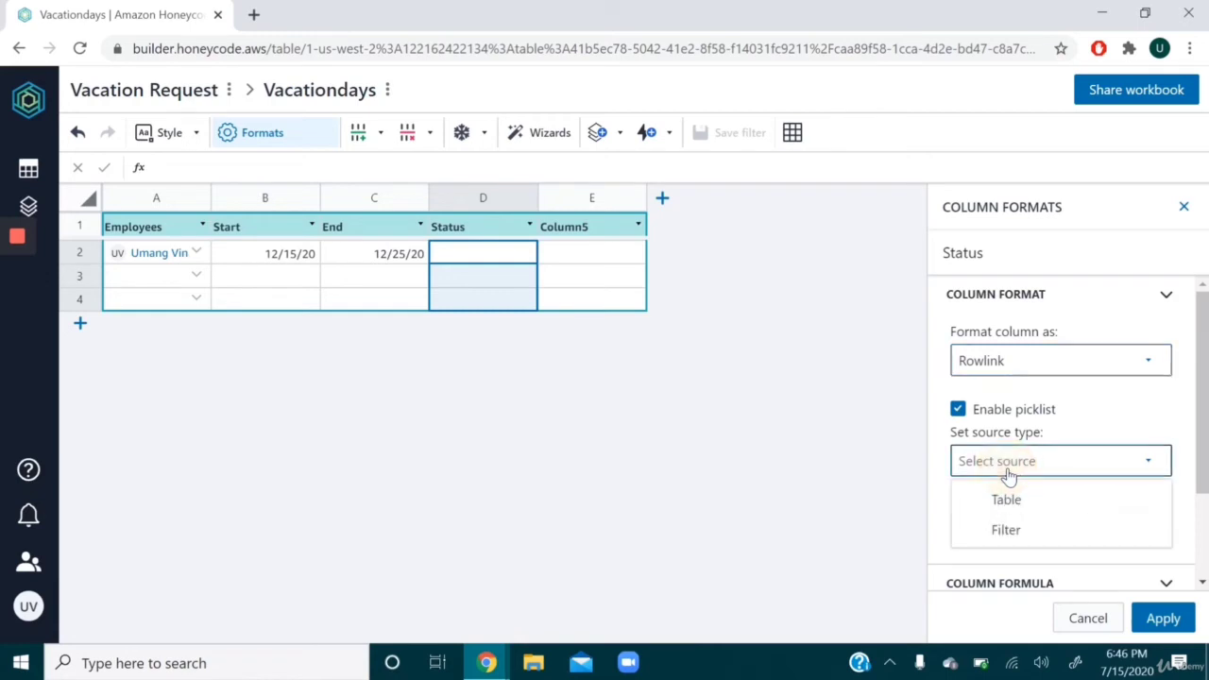
{"action": "left_click", "coordinate": [998, 501]}
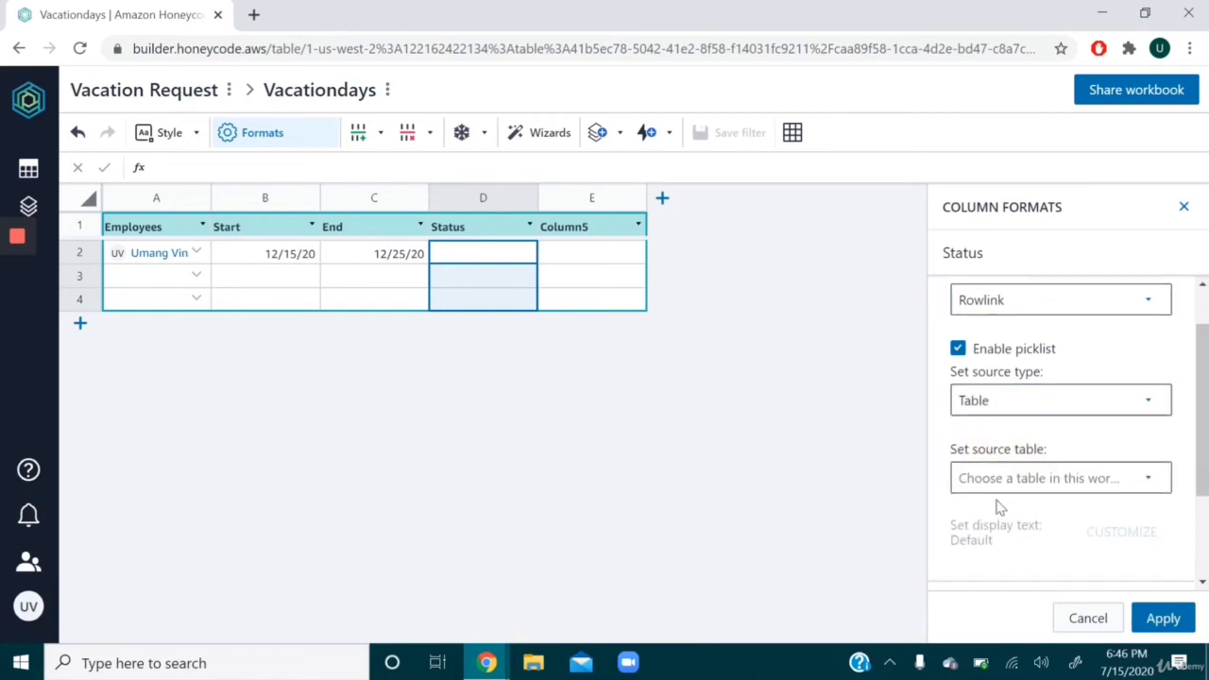
{"action": "left_click", "coordinate": [970, 481]}
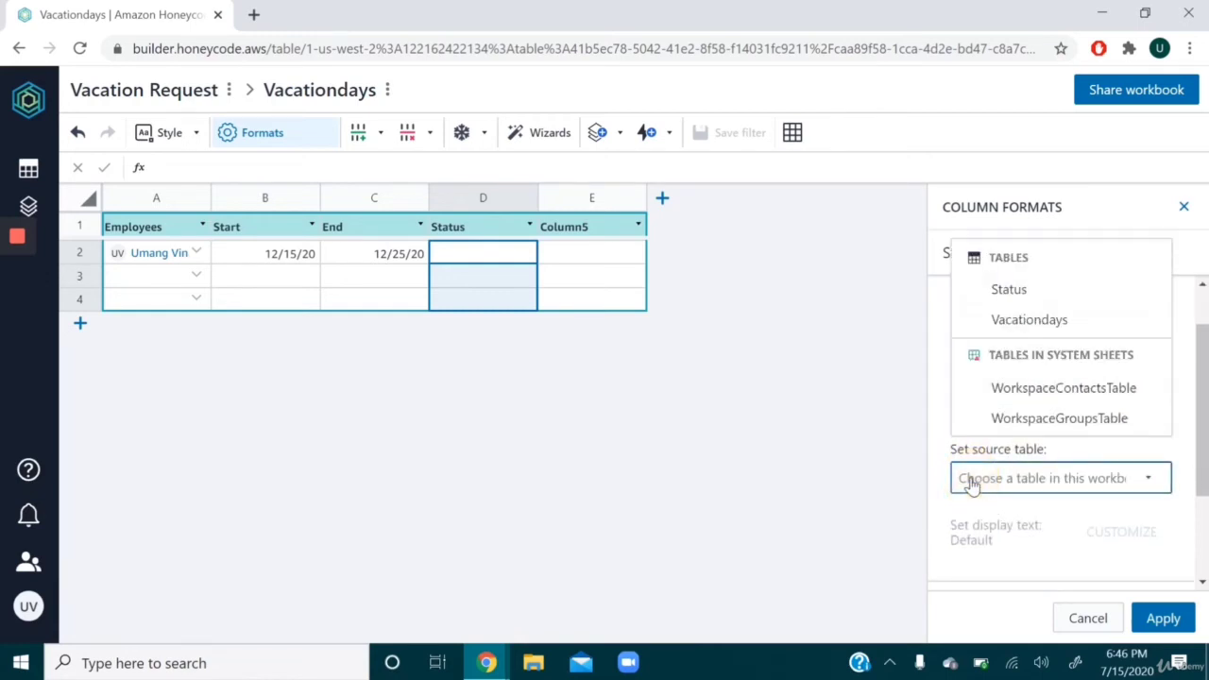
{"action": "left_click", "coordinate": [997, 301]}
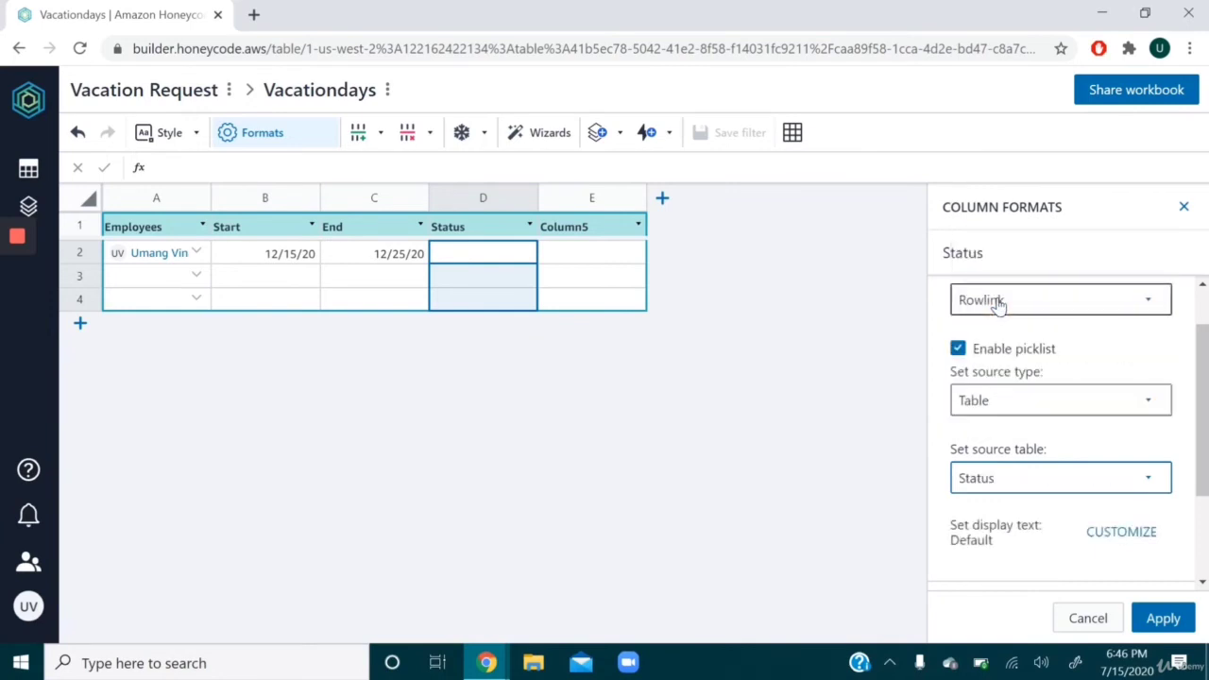
{"action": "scroll", "coordinate": [1001, 500], "scroll_direction": "down", "scroll_amount": 1}
{"action": "scroll", "coordinate": [1003, 482], "scroll_direction": "down", "scroll_amount": 2}
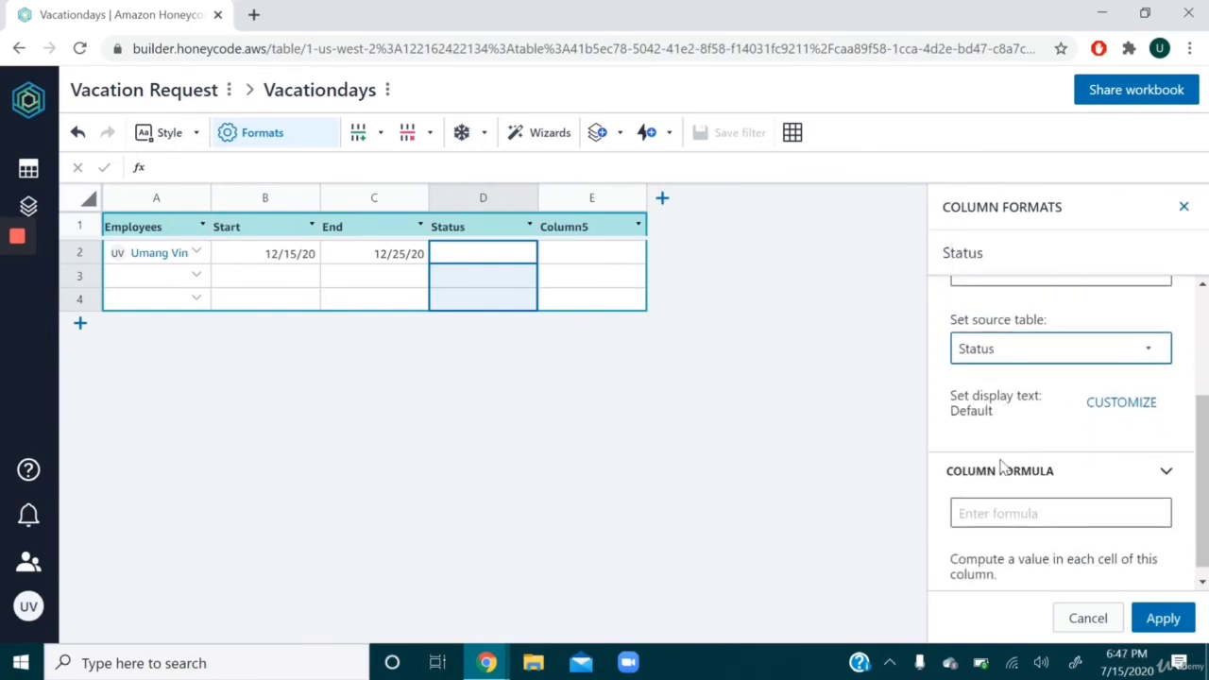
{"action": "left_click", "coordinate": [1167, 629]}
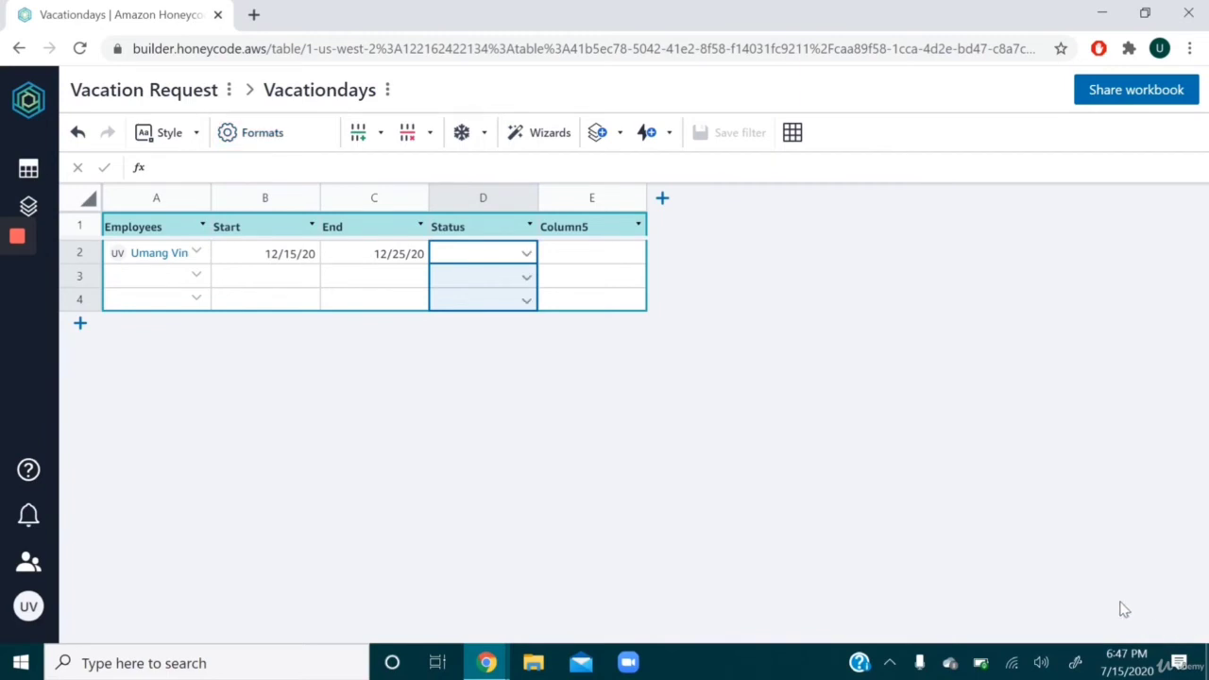
Choose Rejected from the first request's Status dropdown.
{"action": "left_click", "coordinate": [526, 255]}
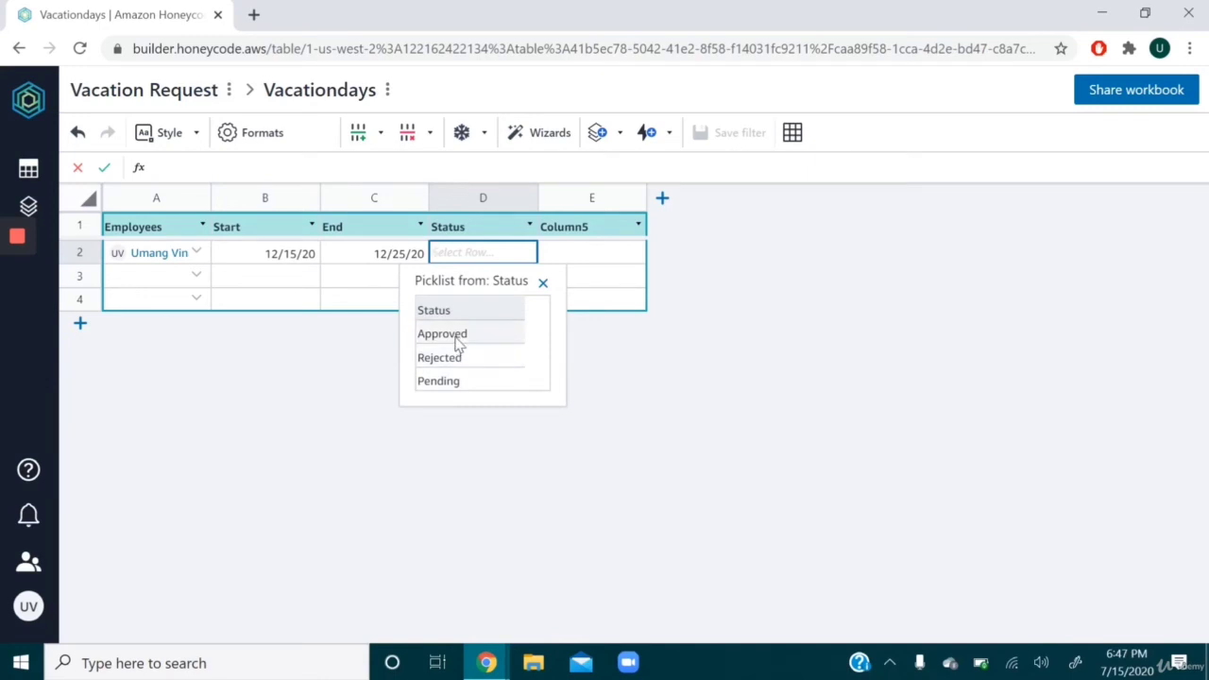
{"action": "left_click", "coordinate": [440, 358]}
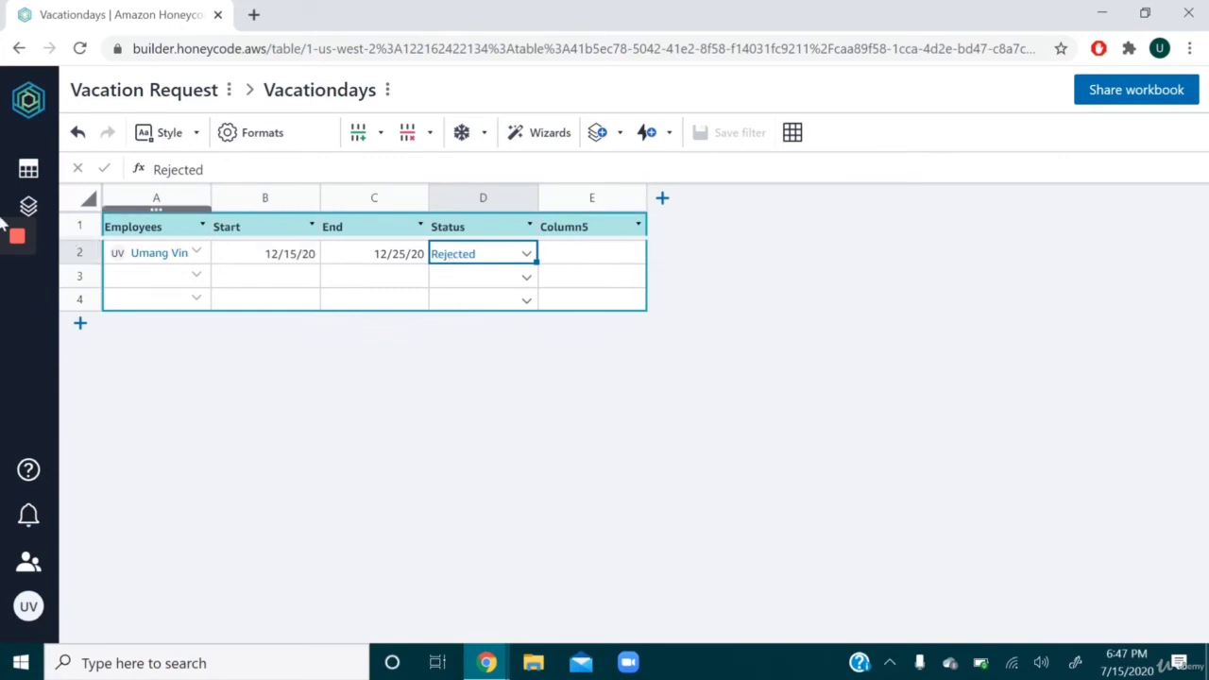
Rename the fifth column header from Column5 to Description.
{"action": "left_click", "coordinate": [564, 229]}
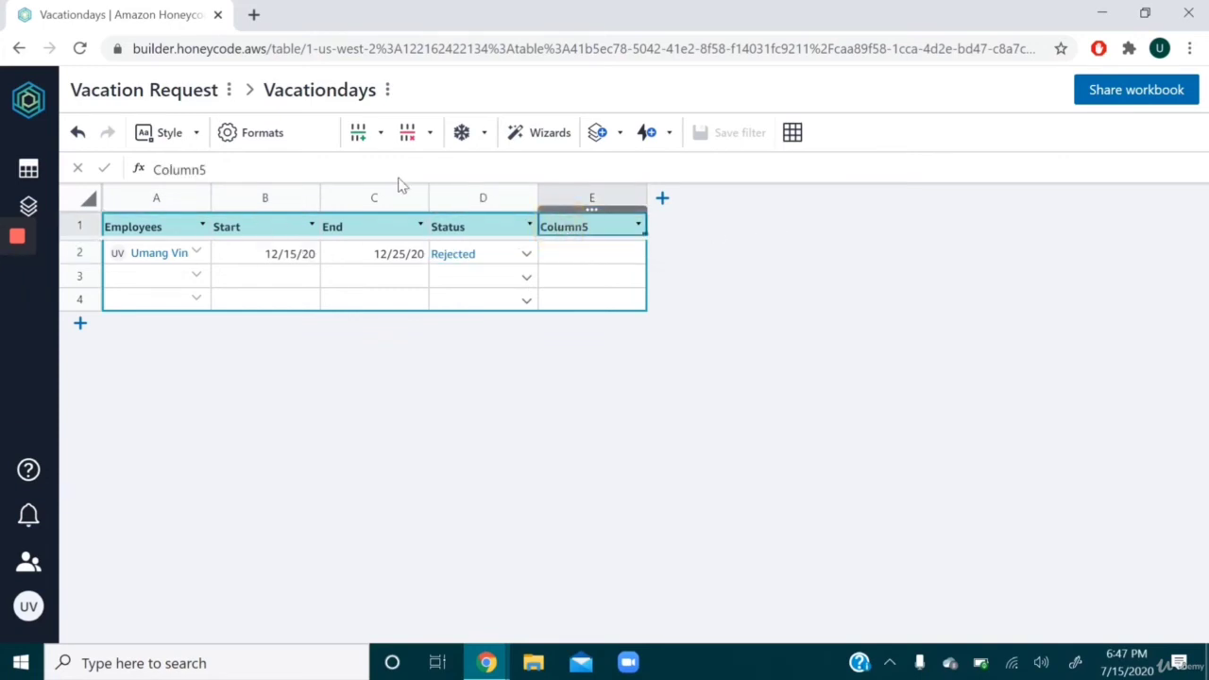
{"action": "left_click_drag", "start_coordinate": [207, 170], "coordinate": [142, 170]}
{"action": "type", "text": "Des"}
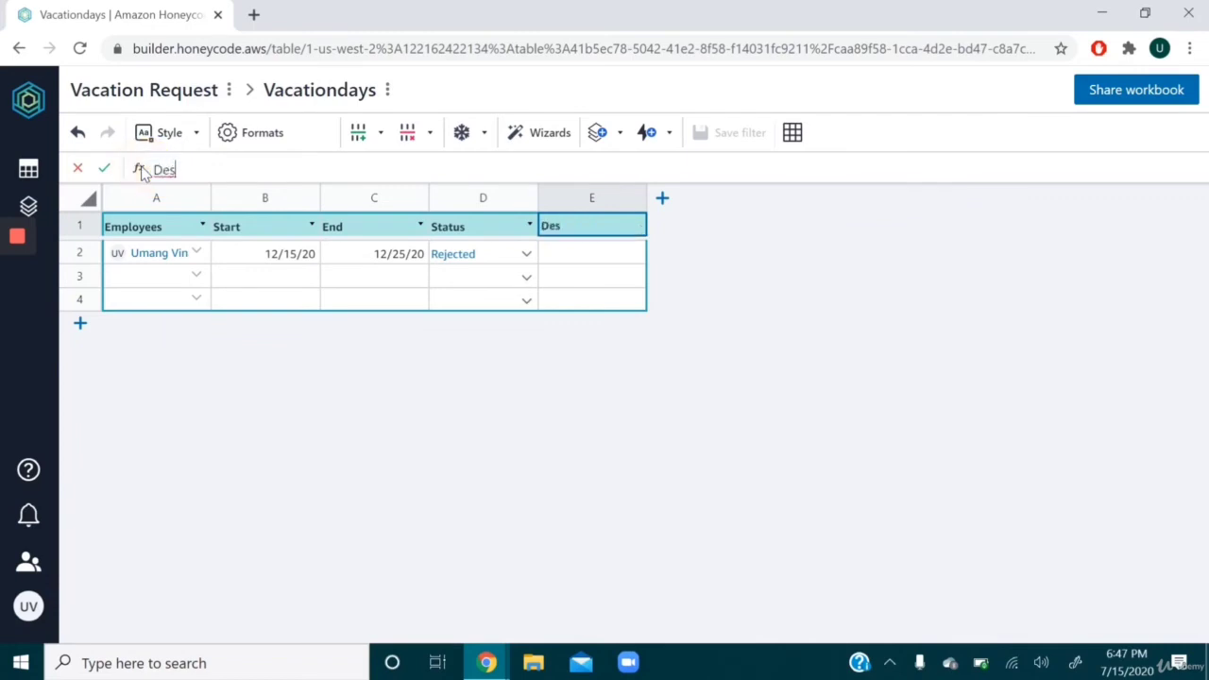
{"action": "type", "text": "cription"}
{"action": "key", "text": "BackSpace"}
{"action": "key", "text": "BackSpace"}
{"action": "key", "text": "BackSpace"}
{"action": "type", "text": "tion"}
{"action": "left_click", "coordinate": [568, 255]}
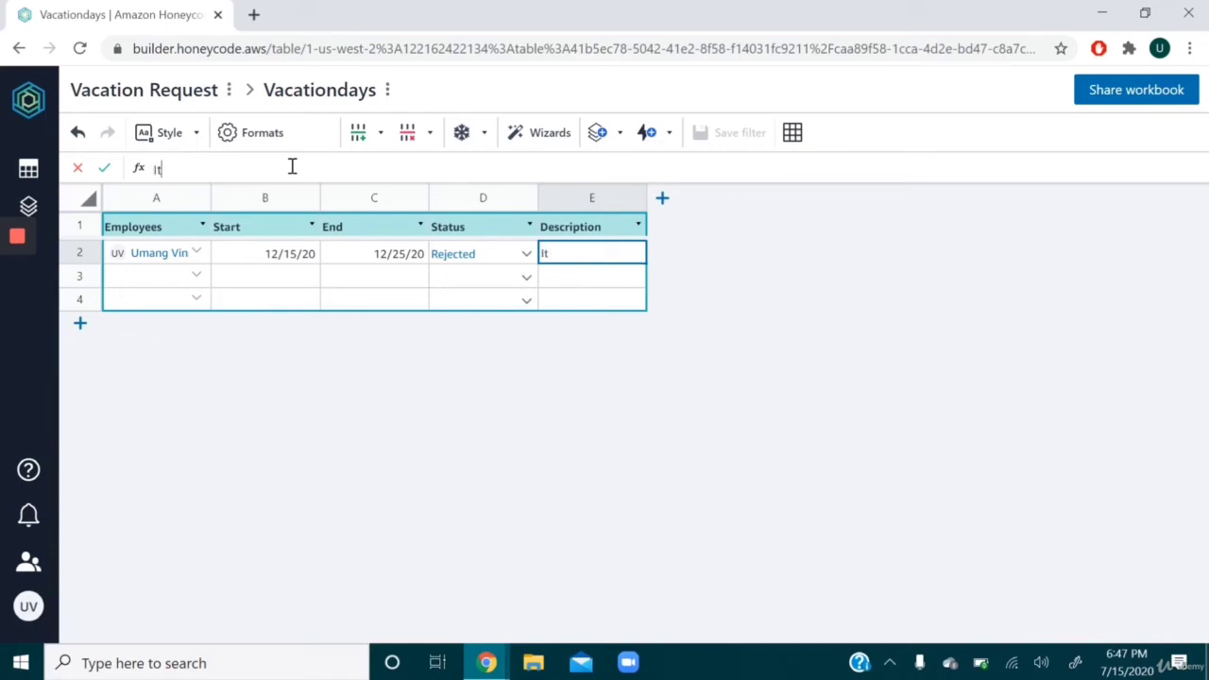
Enter 'I am going to visit my family' as the first request's description.
{"action": "type", "text": "am going to "}
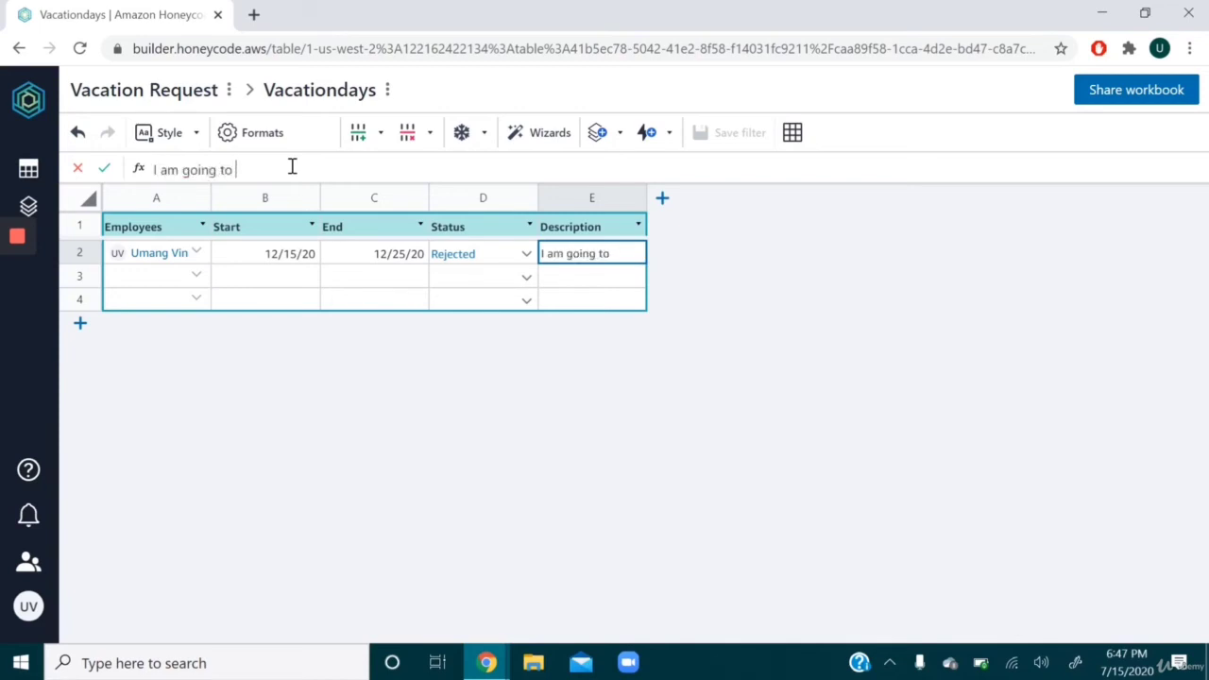
{"action": "type", "text": "visit my "}
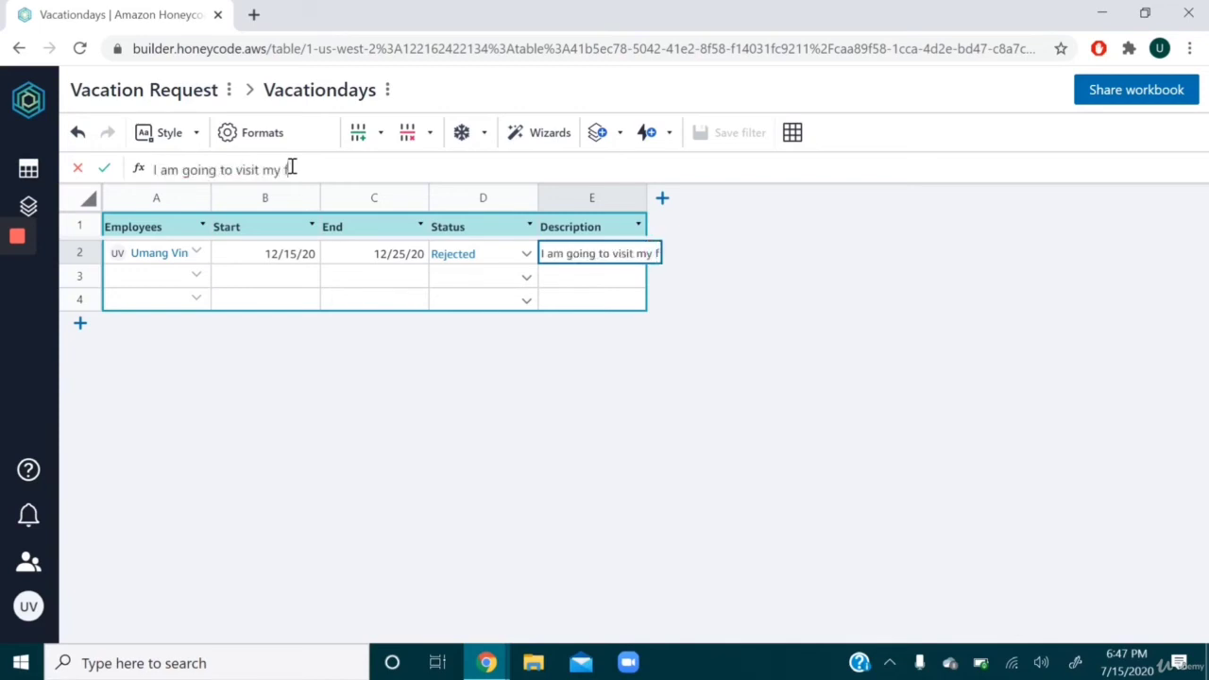
{"action": "type", "text": "family"}
{"action": "left_click", "coordinate": [481, 497]}
{"action": "key", "text": "Return"}
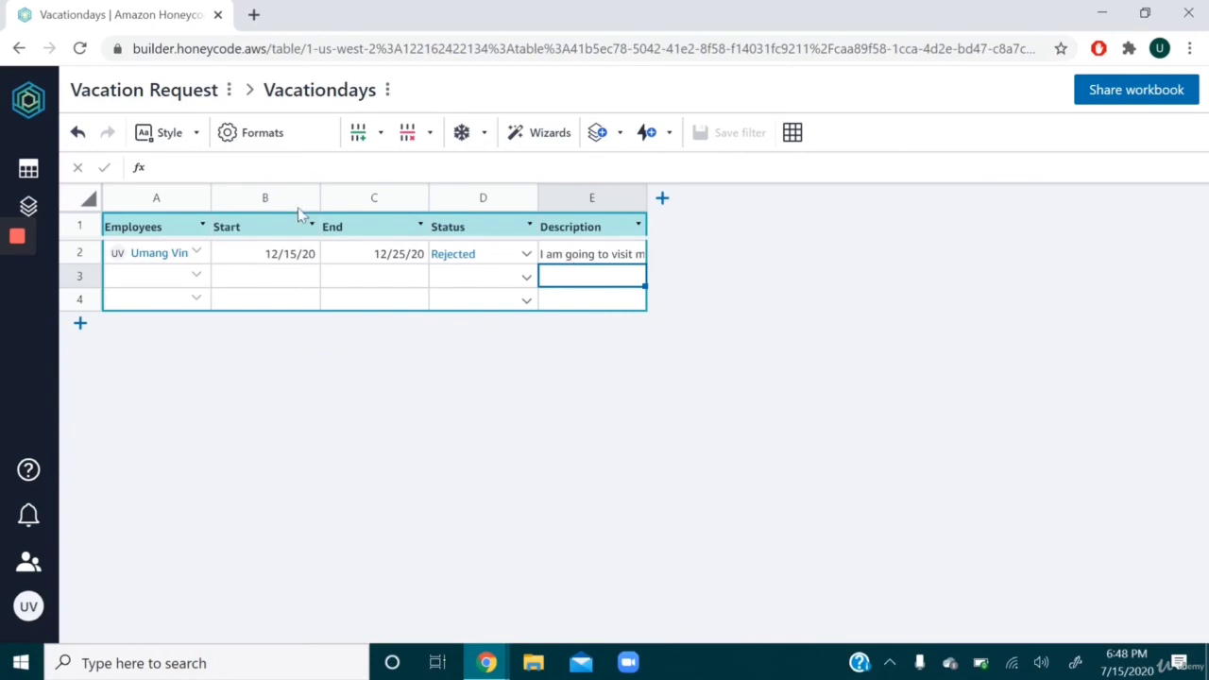
In row 3, pick the same employee and enter dates 7/30/20 to 7/31/20.
{"action": "left_click", "coordinate": [148, 286]}
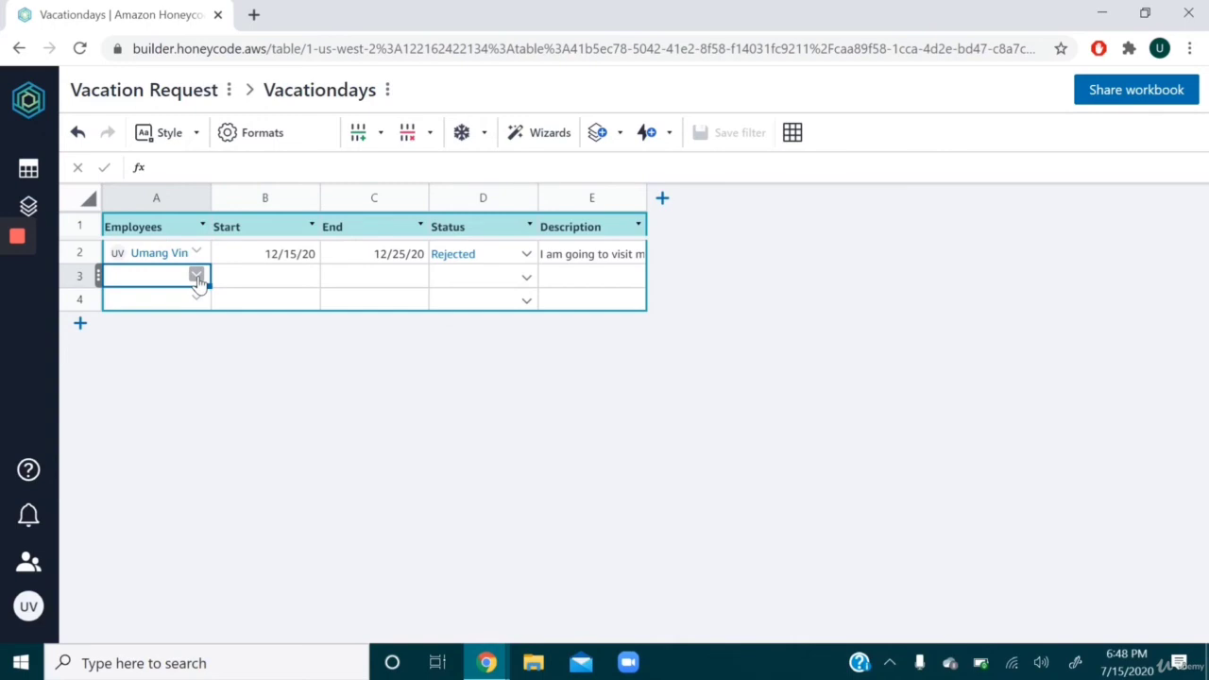
{"action": "left_click", "coordinate": [197, 279]}
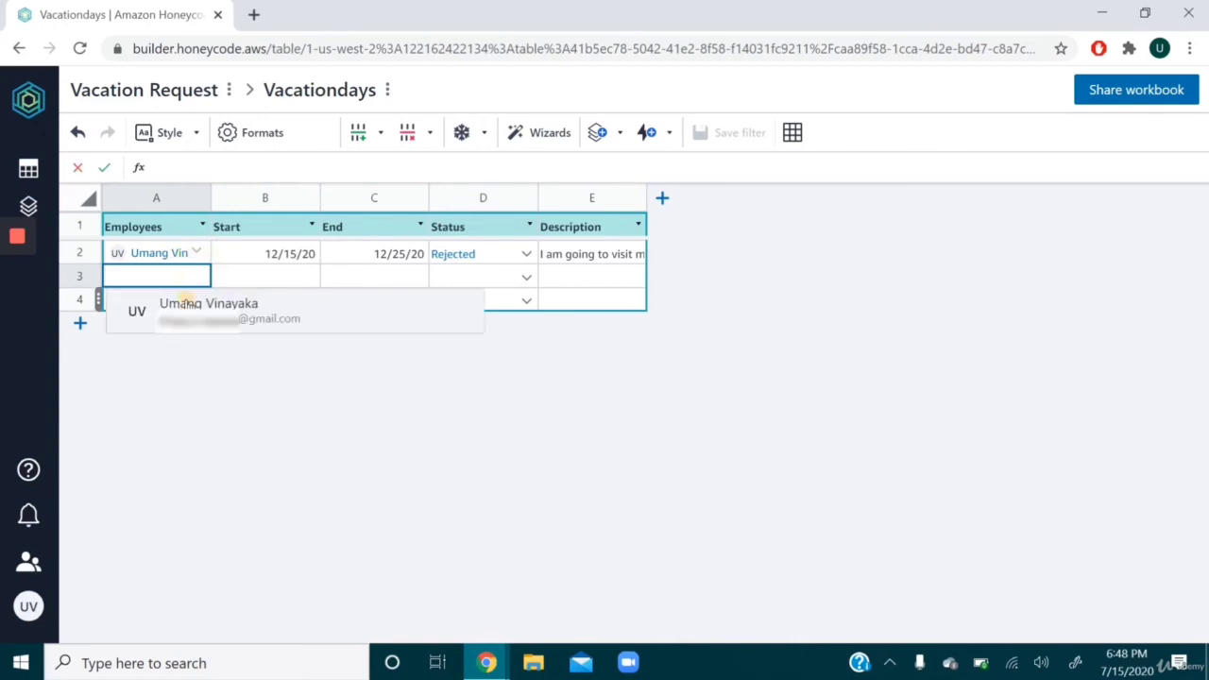
{"action": "left_click", "coordinate": [178, 314]}
{"action": "left_click", "coordinate": [252, 275]}
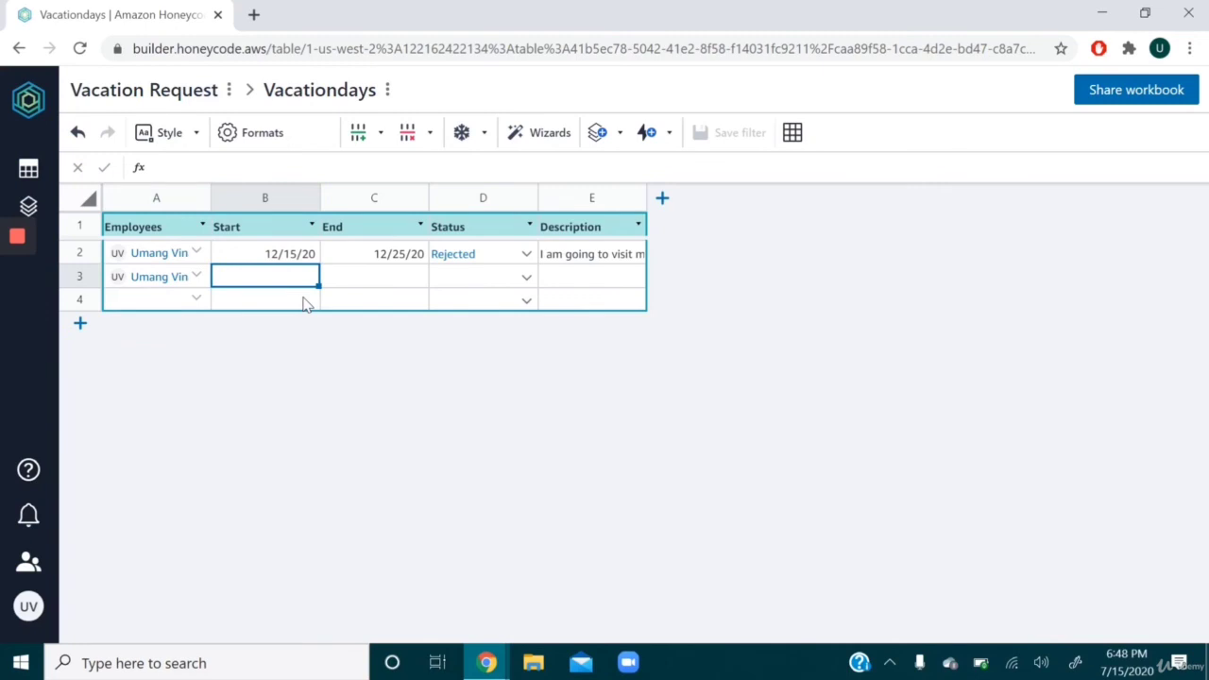
{"action": "type", "text": "7/30/20"}
{"action": "key", "text": "Return"}
{"action": "left_click", "coordinate": [366, 280]}
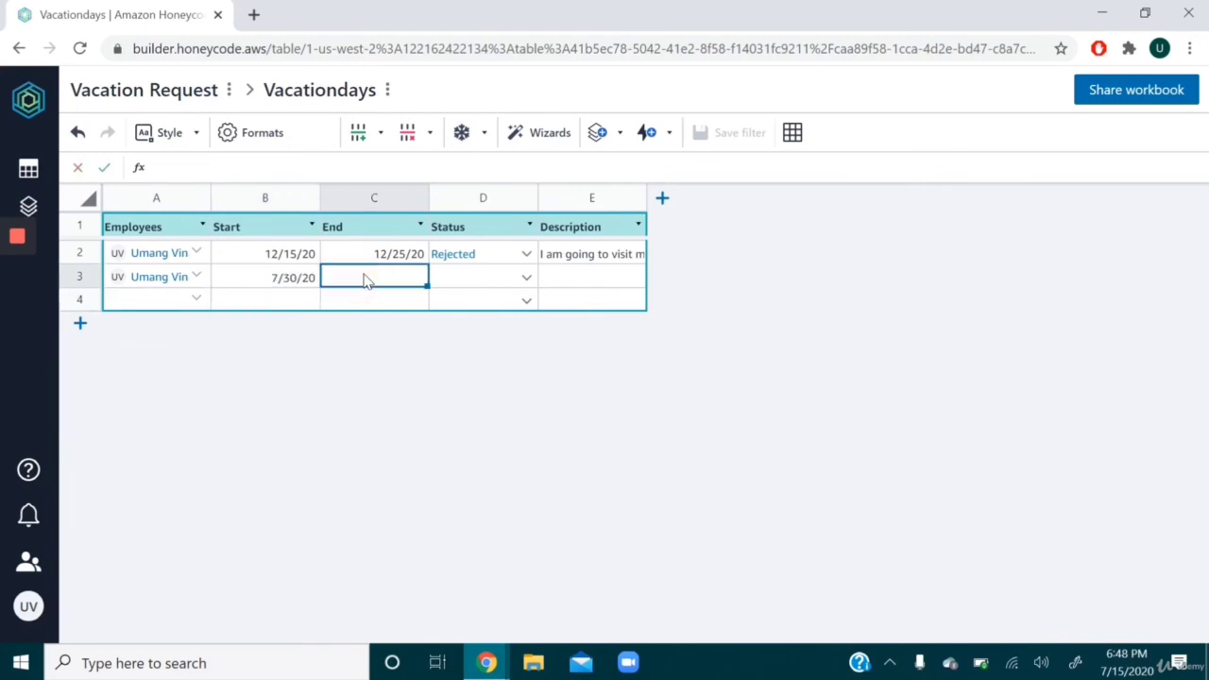
{"action": "type", "text": "7/31/20"}
{"action": "key", "text": "Return"}
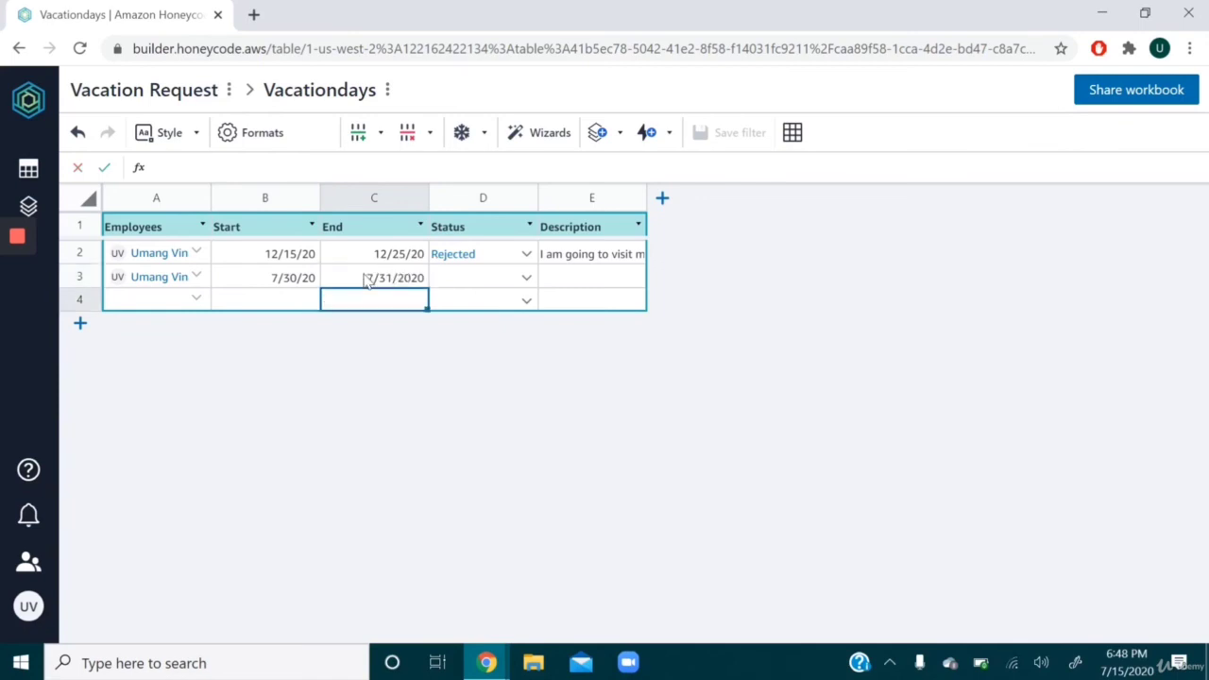
Set row 3's status to Pending and its description to 'I need a break'.
{"action": "left_click", "coordinate": [485, 281]}
{"action": "left_click", "coordinate": [526, 278]}
{"action": "left_click", "coordinate": [467, 406]}
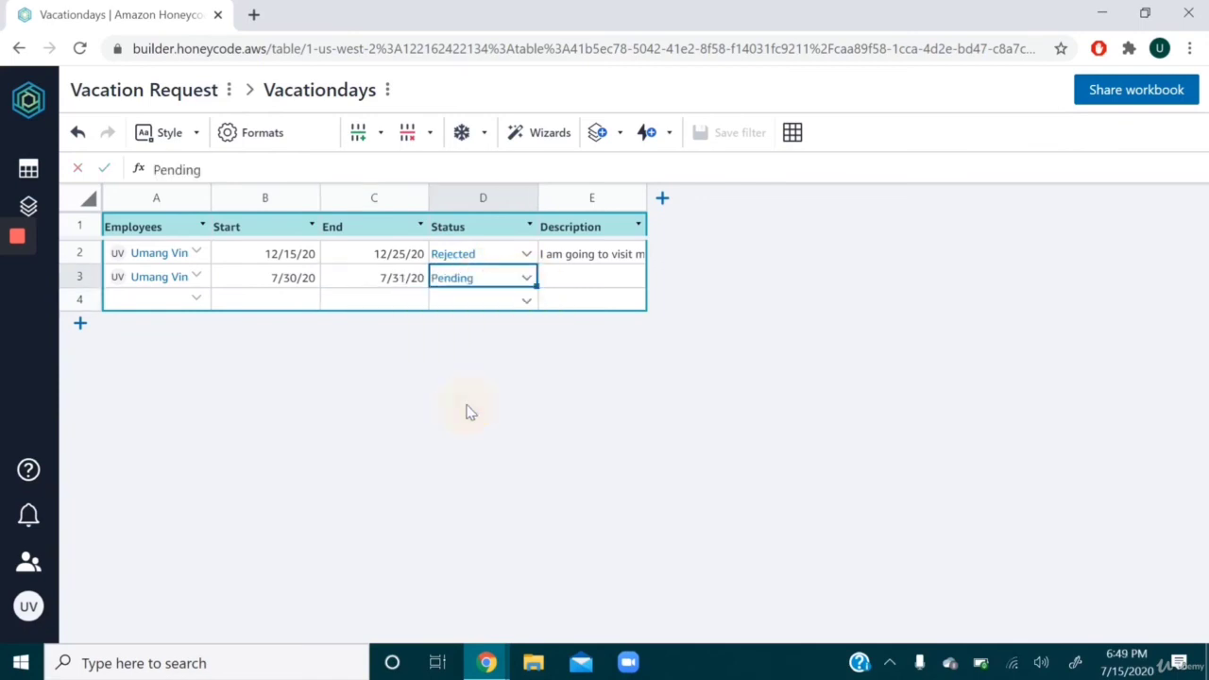
{"action": "left_click", "coordinate": [558, 279]}
{"action": "left_click", "coordinate": [333, 169]}
{"action": "type", "text": "I n"}
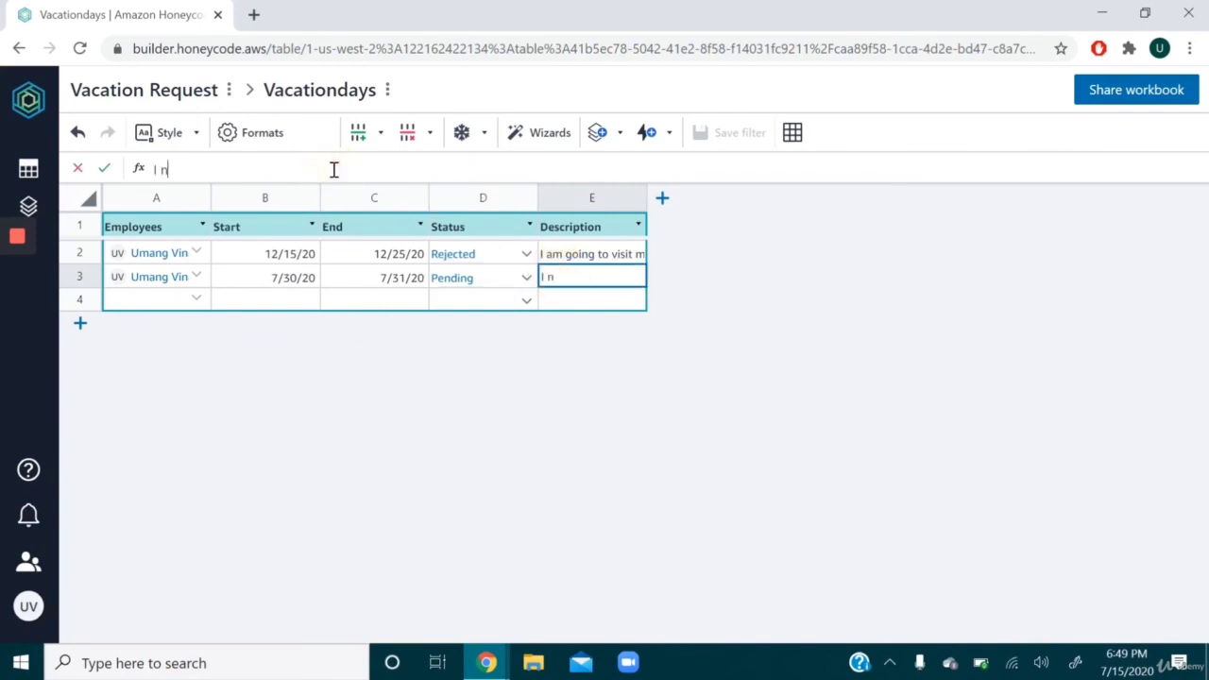
{"action": "type", "text": "eed a break"}
{"action": "left_click", "coordinate": [195, 299]}
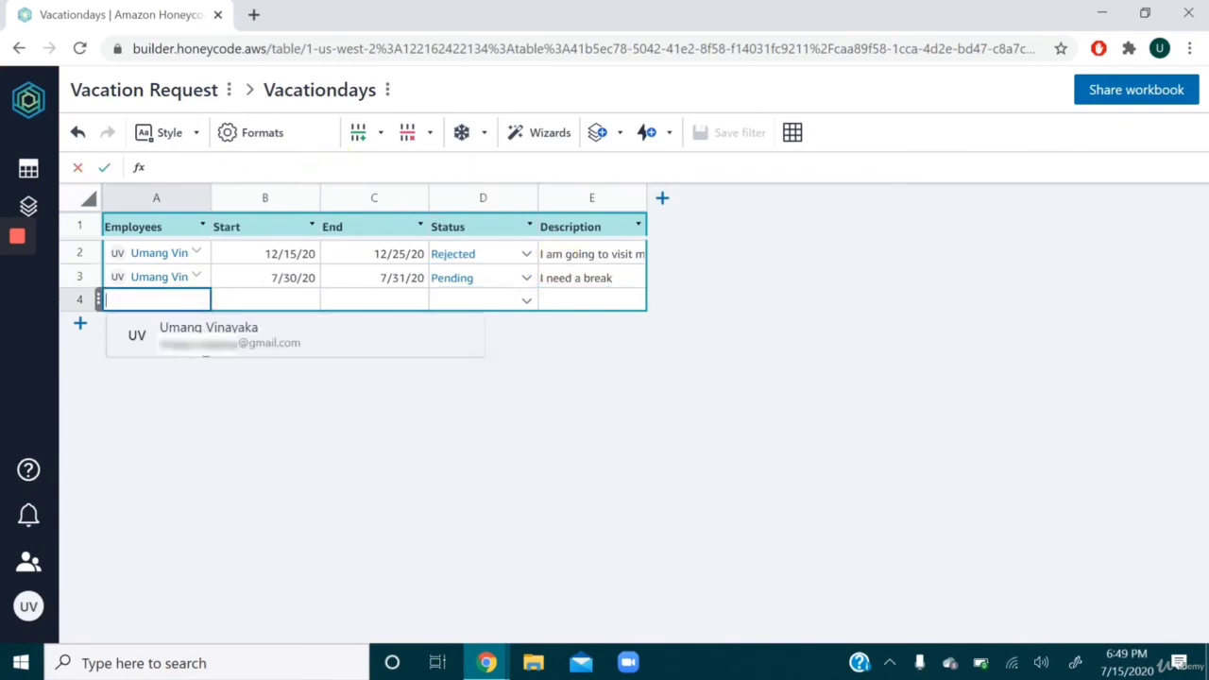
In row 4, pick the employee and enter dates 9/21/20 to 9/28/20.
{"action": "left_click", "coordinate": [203, 328]}
{"action": "left_click", "coordinate": [283, 304]}
{"action": "type", "text": "9/"}
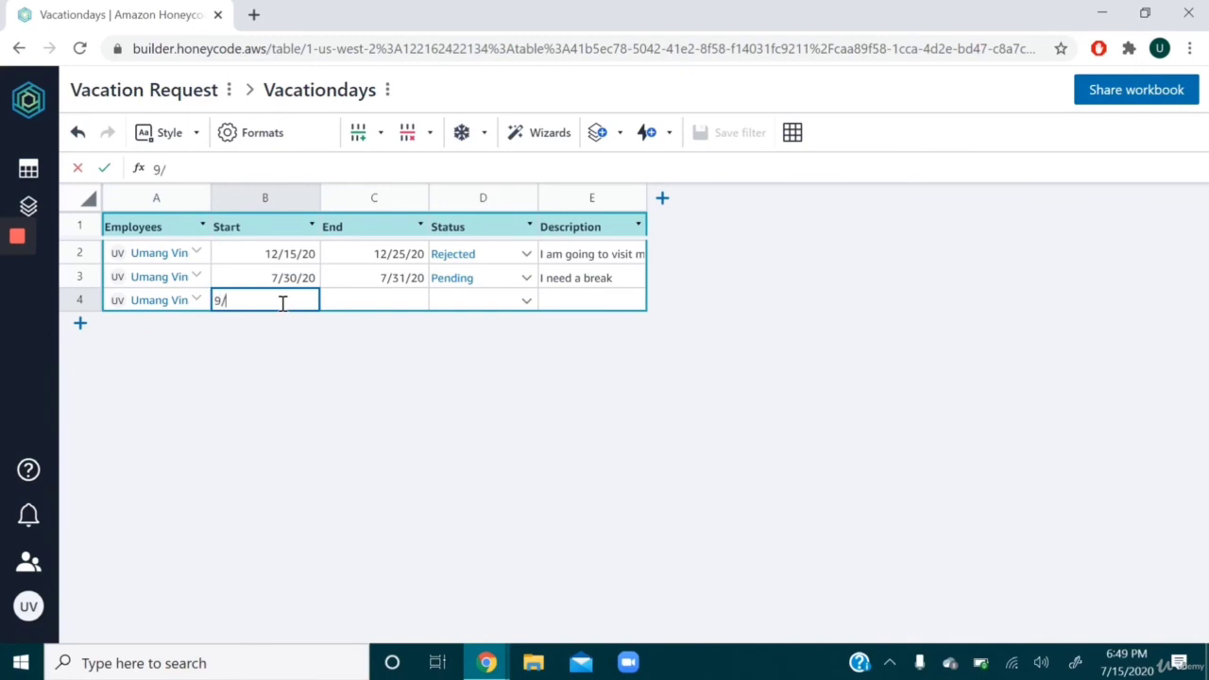
{"action": "type", "text": "21/20"}
{"action": "key", "text": "Return"}
{"action": "left_click", "coordinate": [342, 304]}
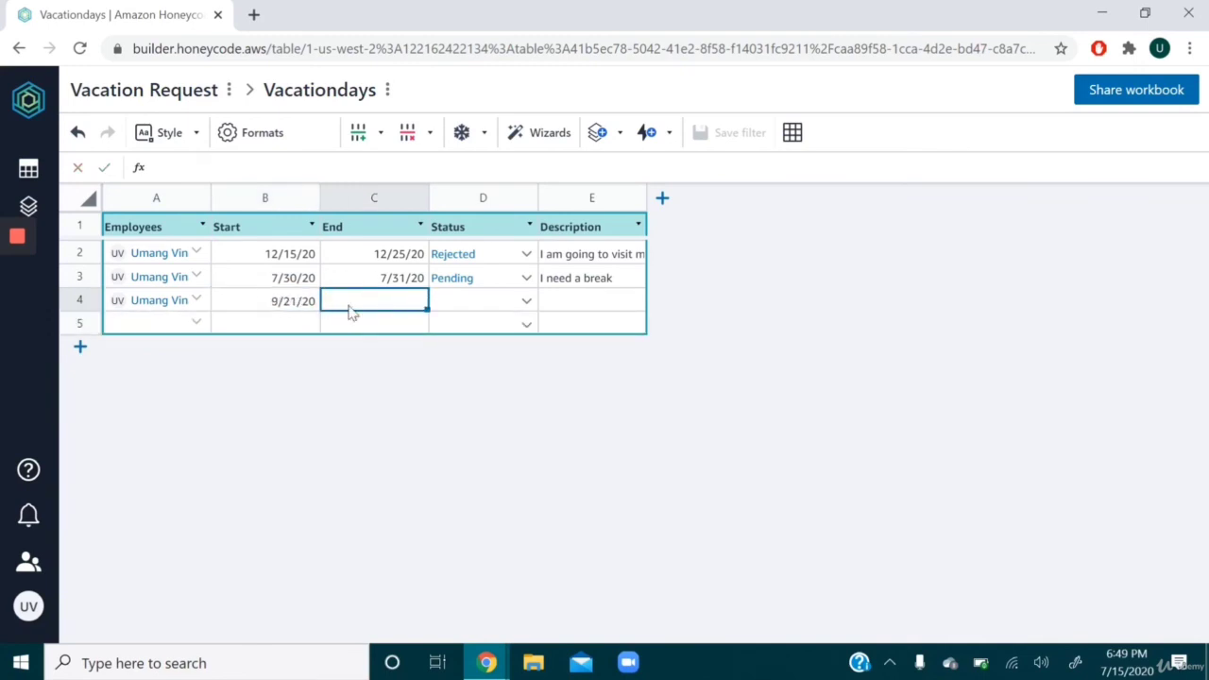
{"action": "type", "text": "9/28/20"}
{"action": "key", "text": "Return"}
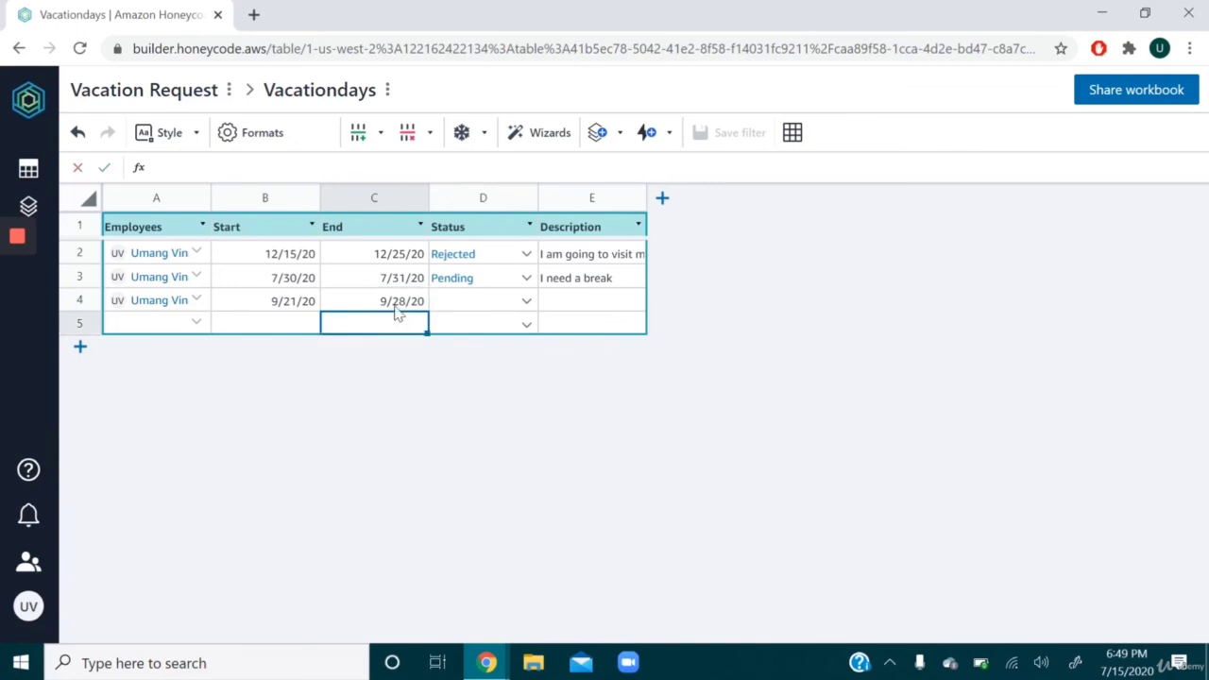
Set row 4's status to Approved, type 'I am traveling to Arizona', and widen Description.
{"action": "left_click", "coordinate": [529, 303]}
{"action": "left_click", "coordinate": [528, 303]}
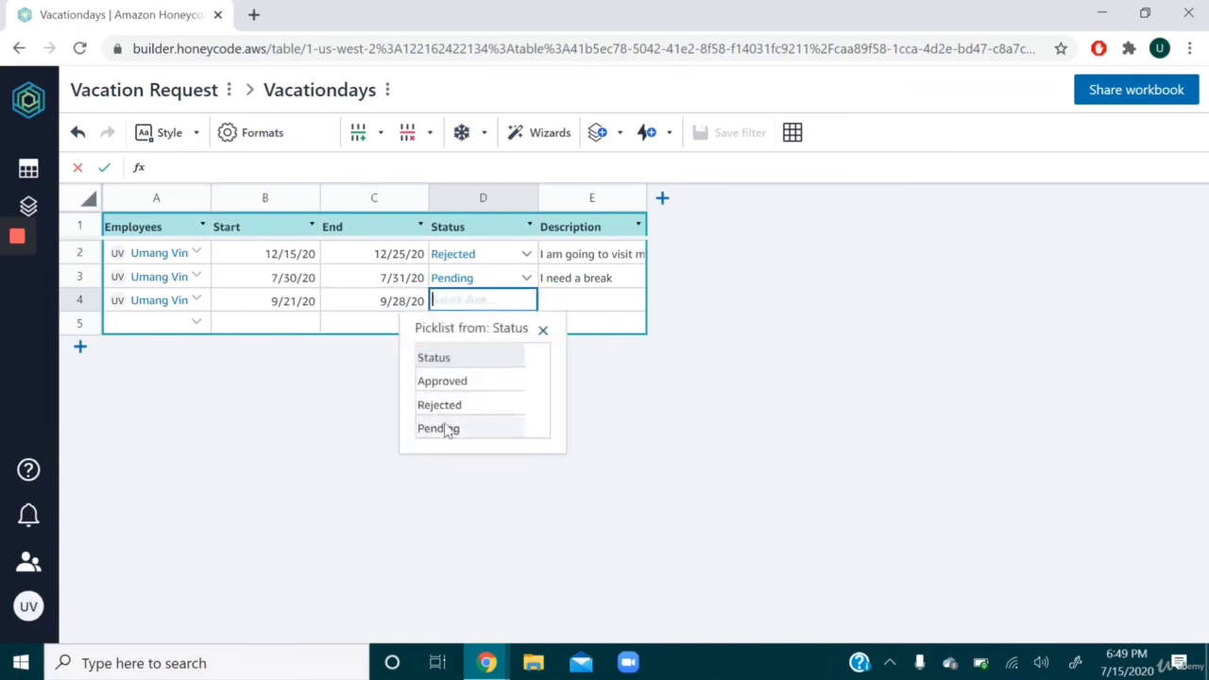
{"action": "left_click", "coordinate": [449, 382]}
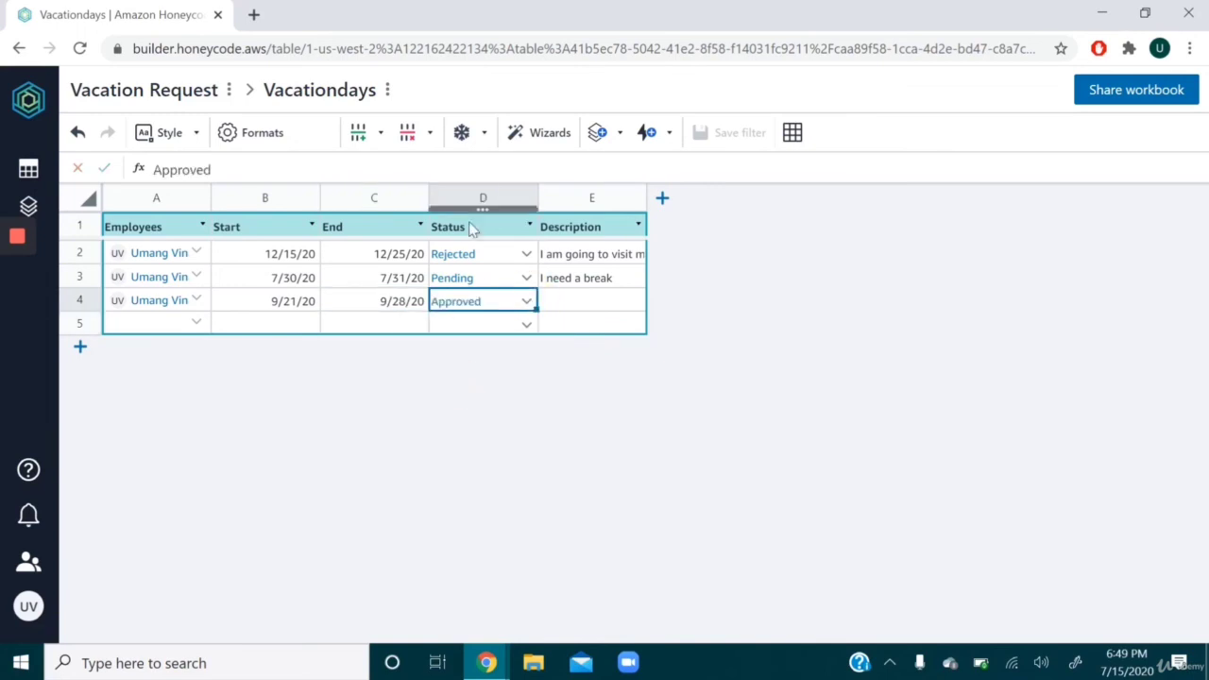
{"action": "left_click", "coordinate": [567, 302]}
{"action": "type", "text": "I am traveli"}
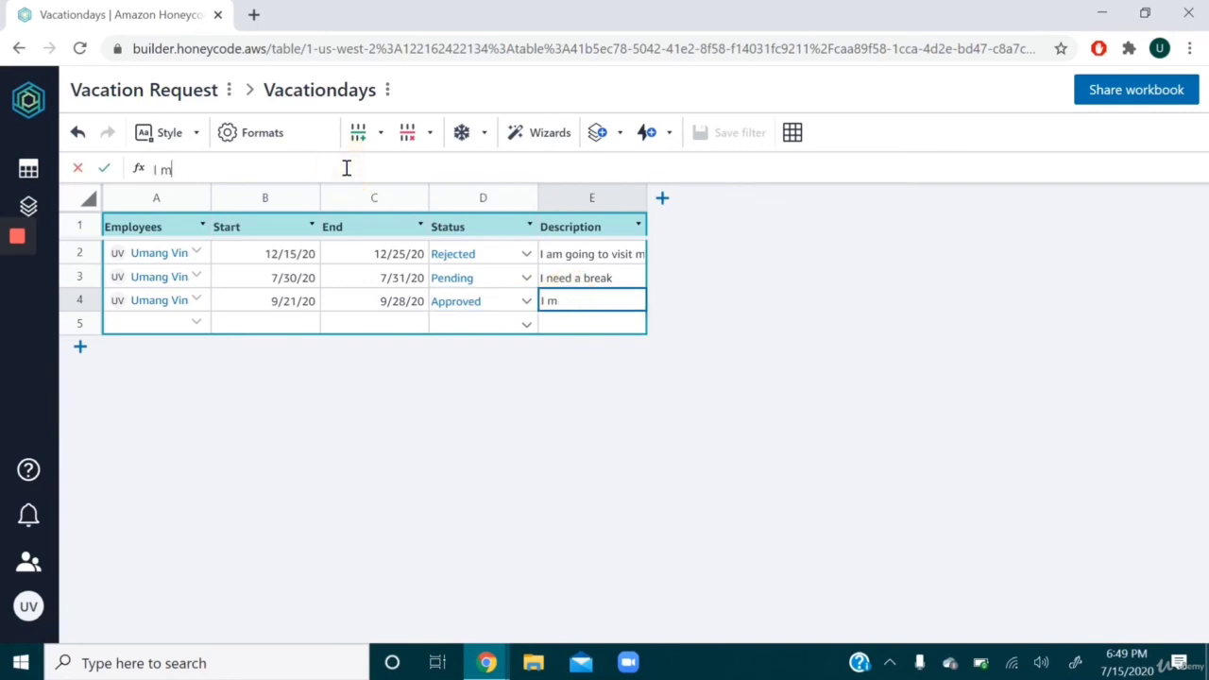
{"action": "type", "text": "ng to Arizona"}
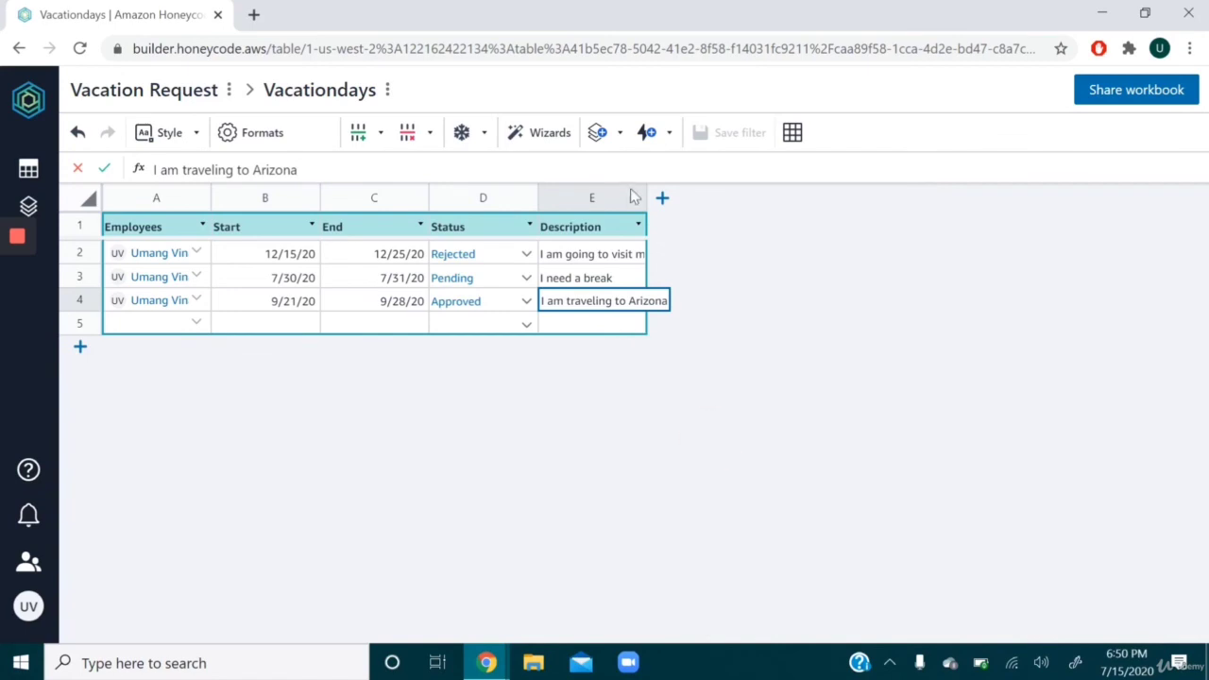
{"action": "left_click_drag", "start_coordinate": [644, 198], "coordinate": [746, 216]}
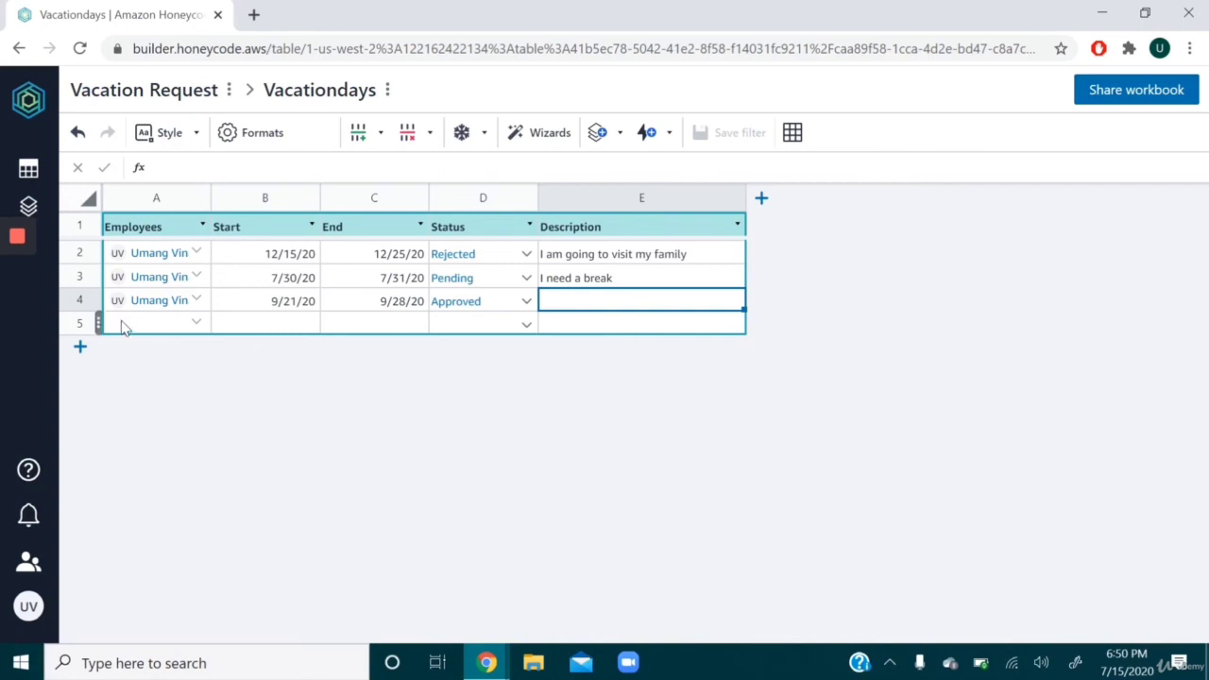
Delete the empty row 5 from the Vacationdays table.
{"action": "right_click", "coordinate": [82, 331]}
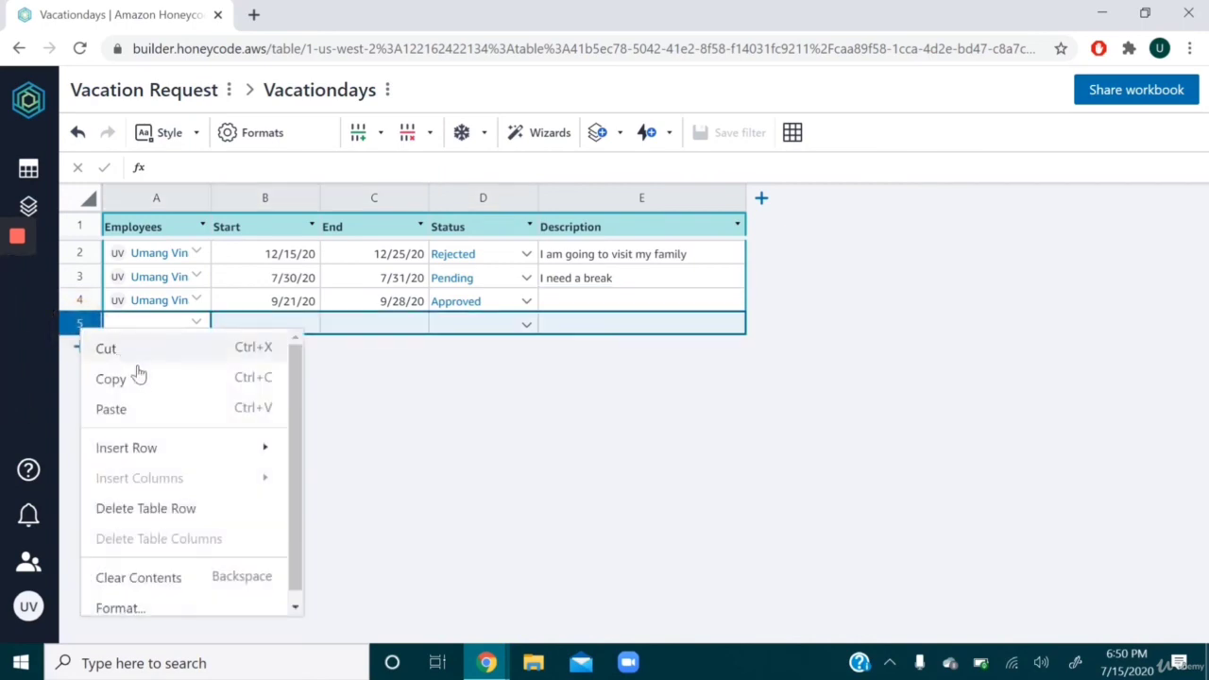
{"action": "left_click", "coordinate": [131, 510]}
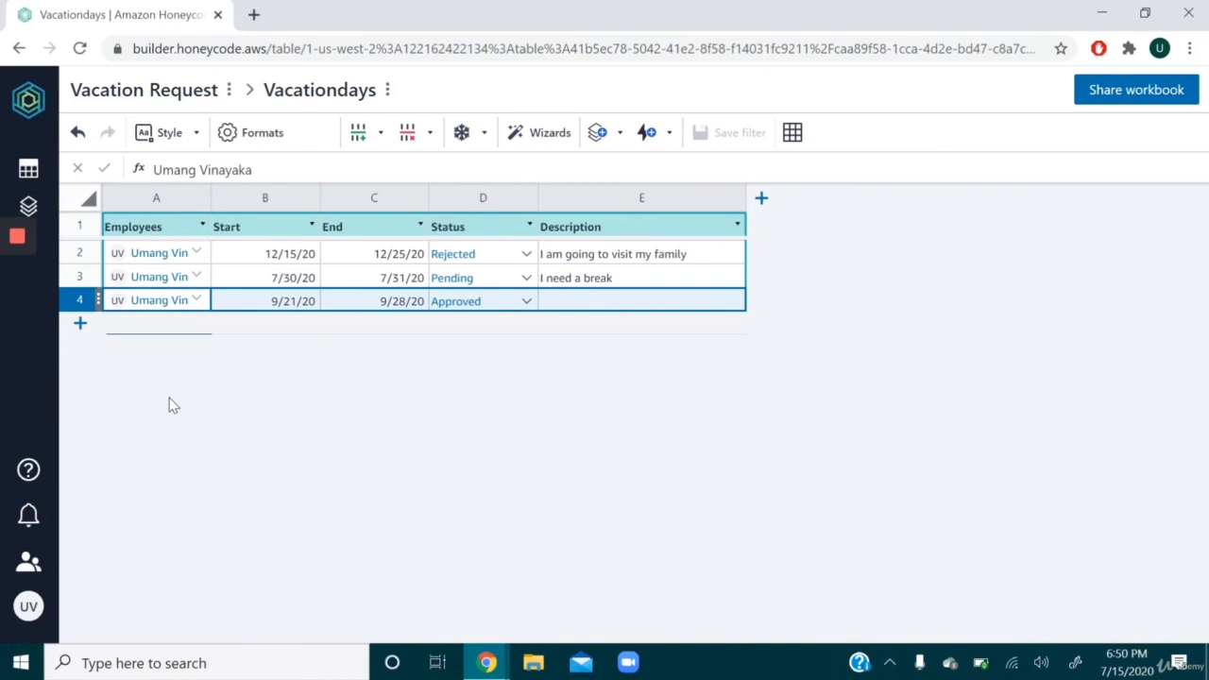
Enter 'I am travelling to Arizona' as row 4's description and delete the empty row 5.
{"action": "left_click", "coordinate": [576, 303]}
{"action": "left_click", "coordinate": [255, 168]}
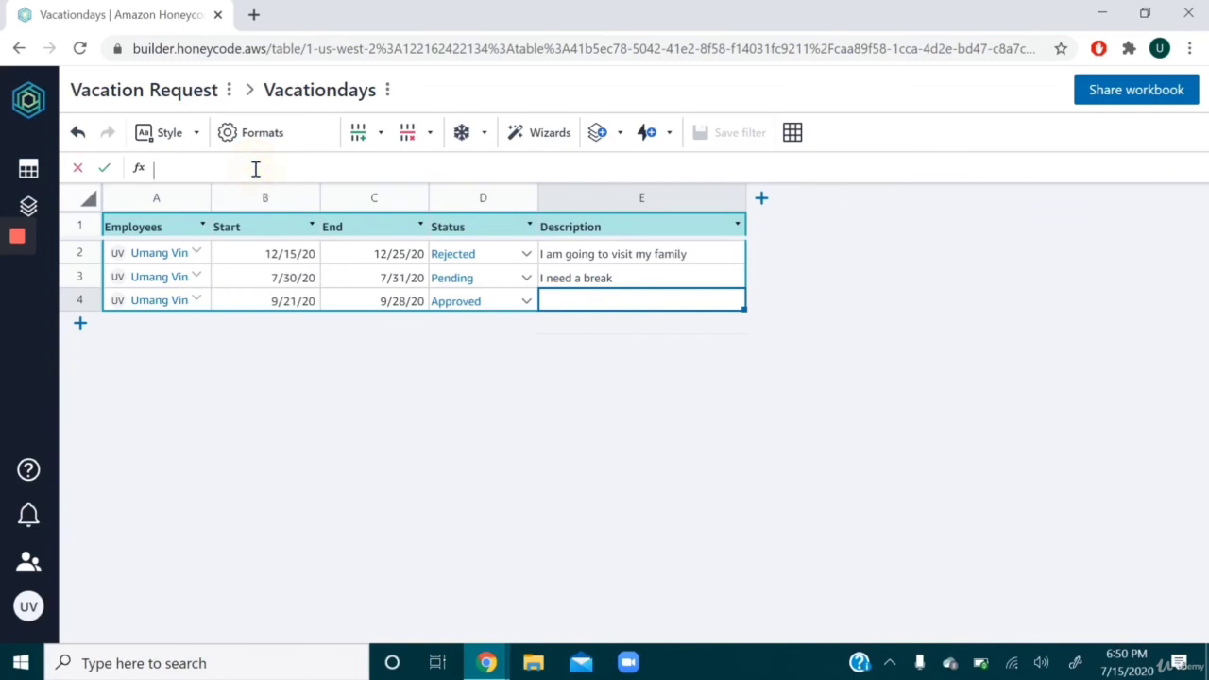
{"action": "type", "text": "I am travelling to"}
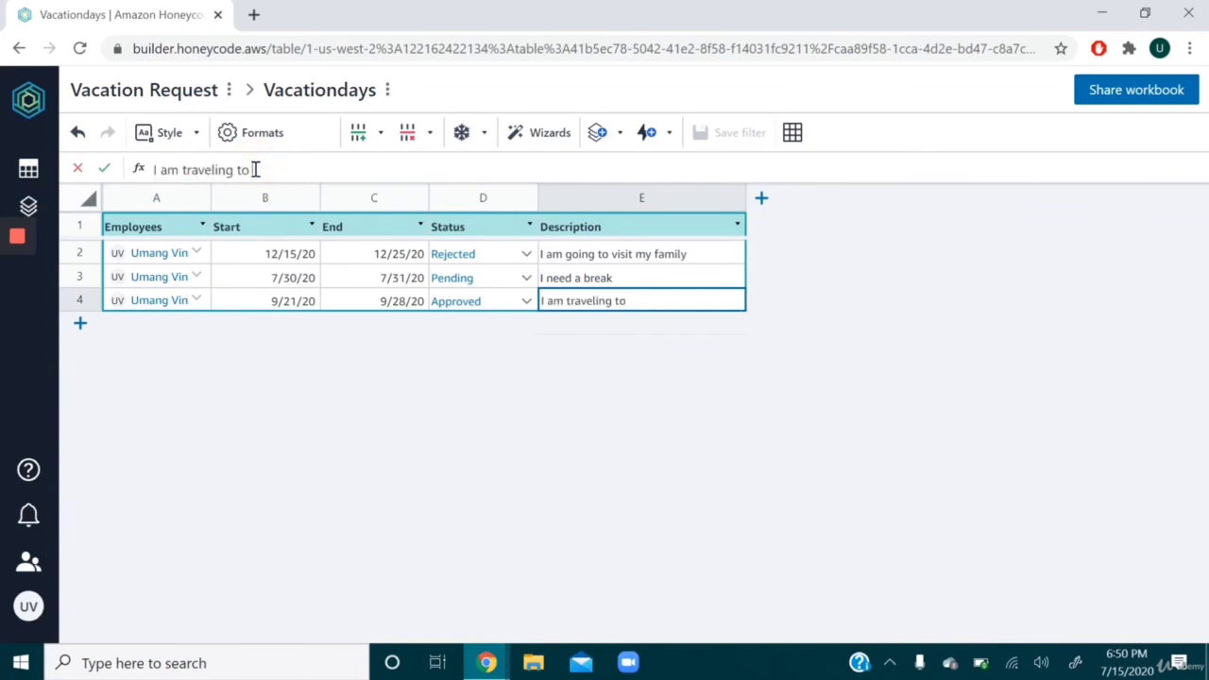
{"action": "type", "text": " Arizona"}
{"action": "key", "text": "Return"}
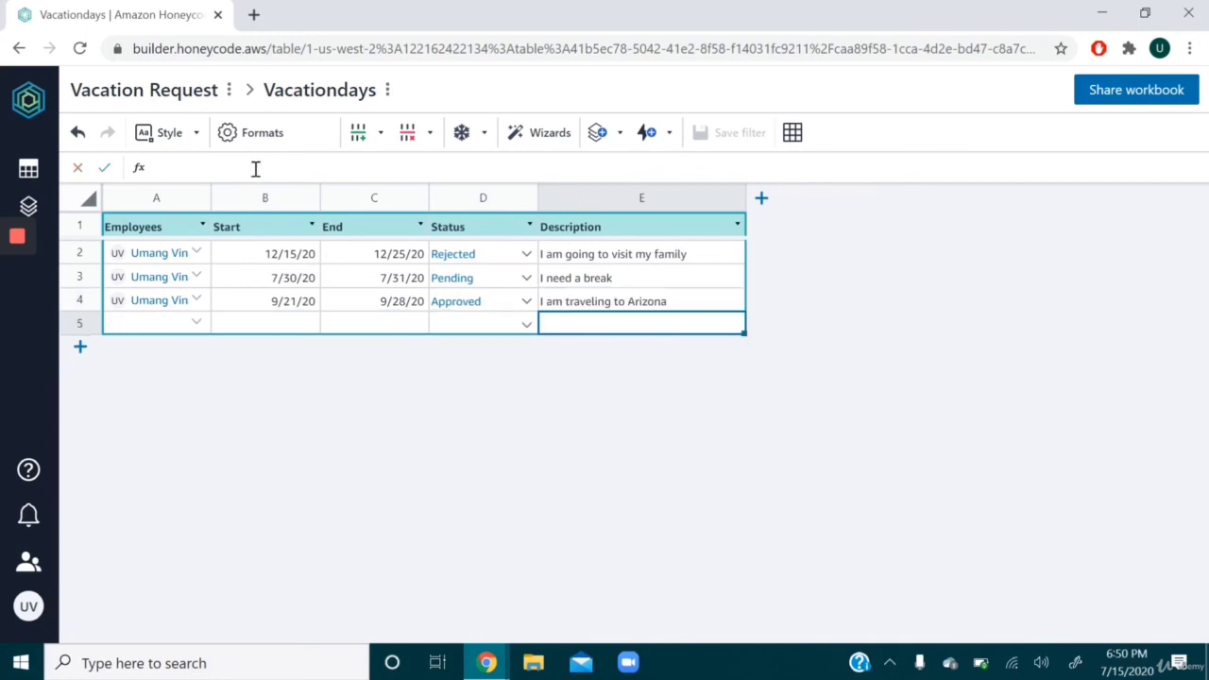
{"action": "right_click", "coordinate": [322, 329]}
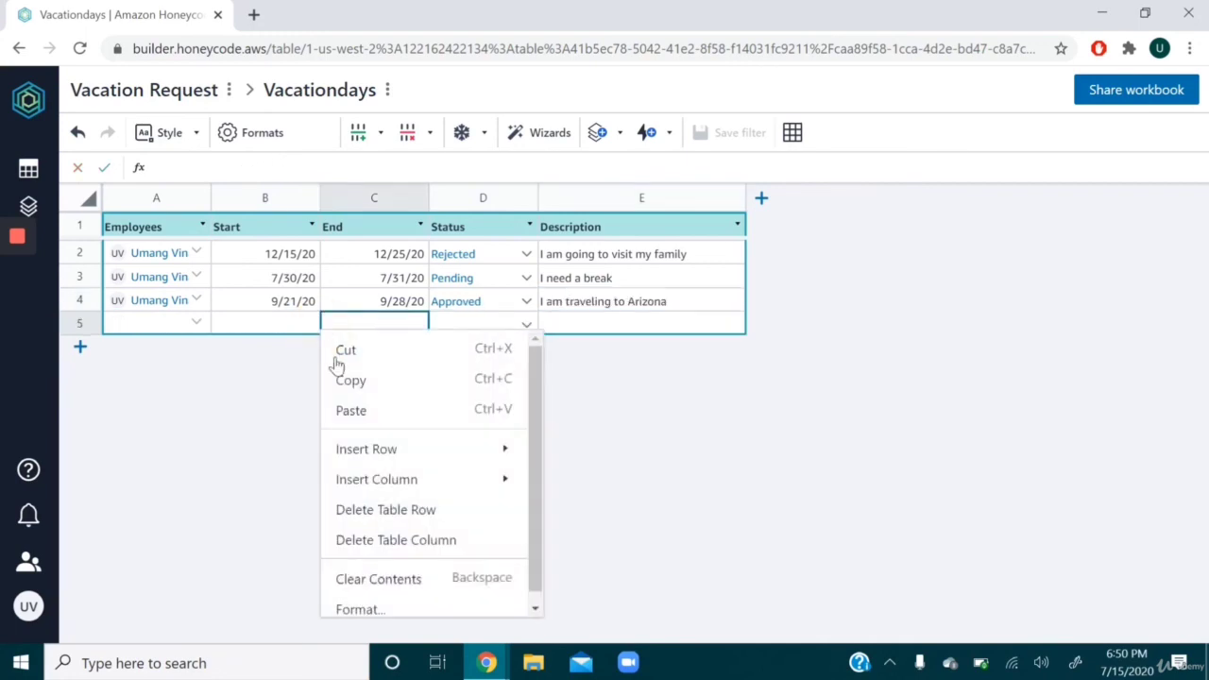
{"action": "left_click", "coordinate": [370, 511]}
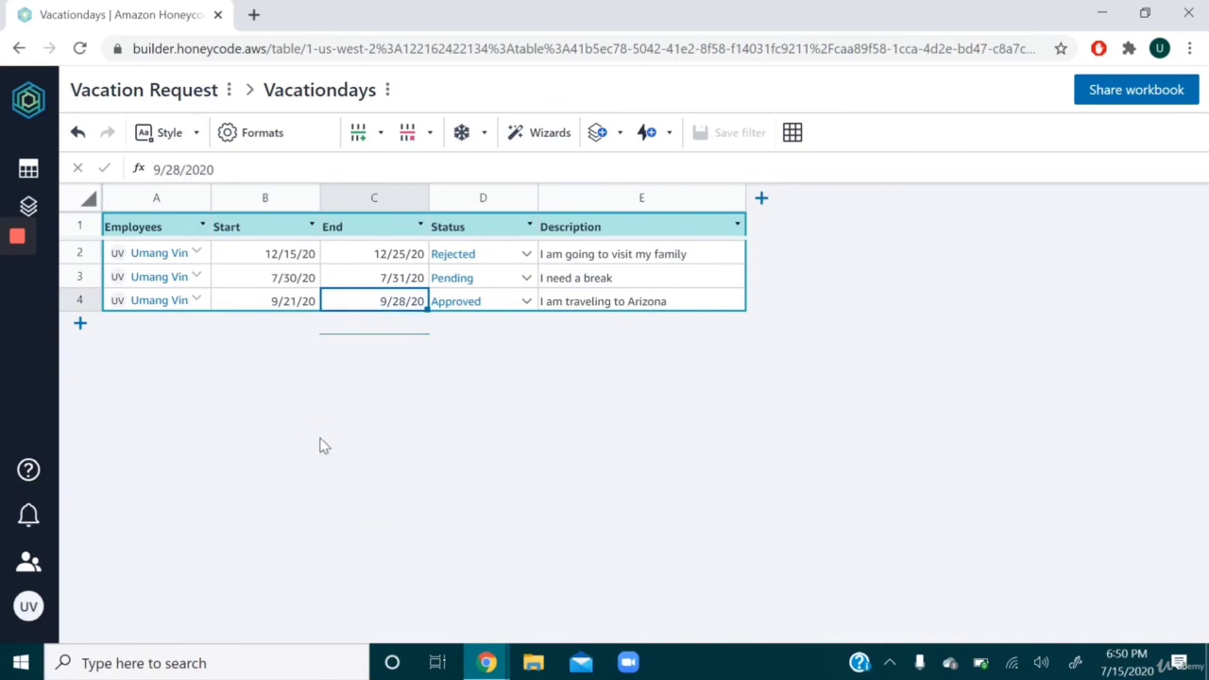